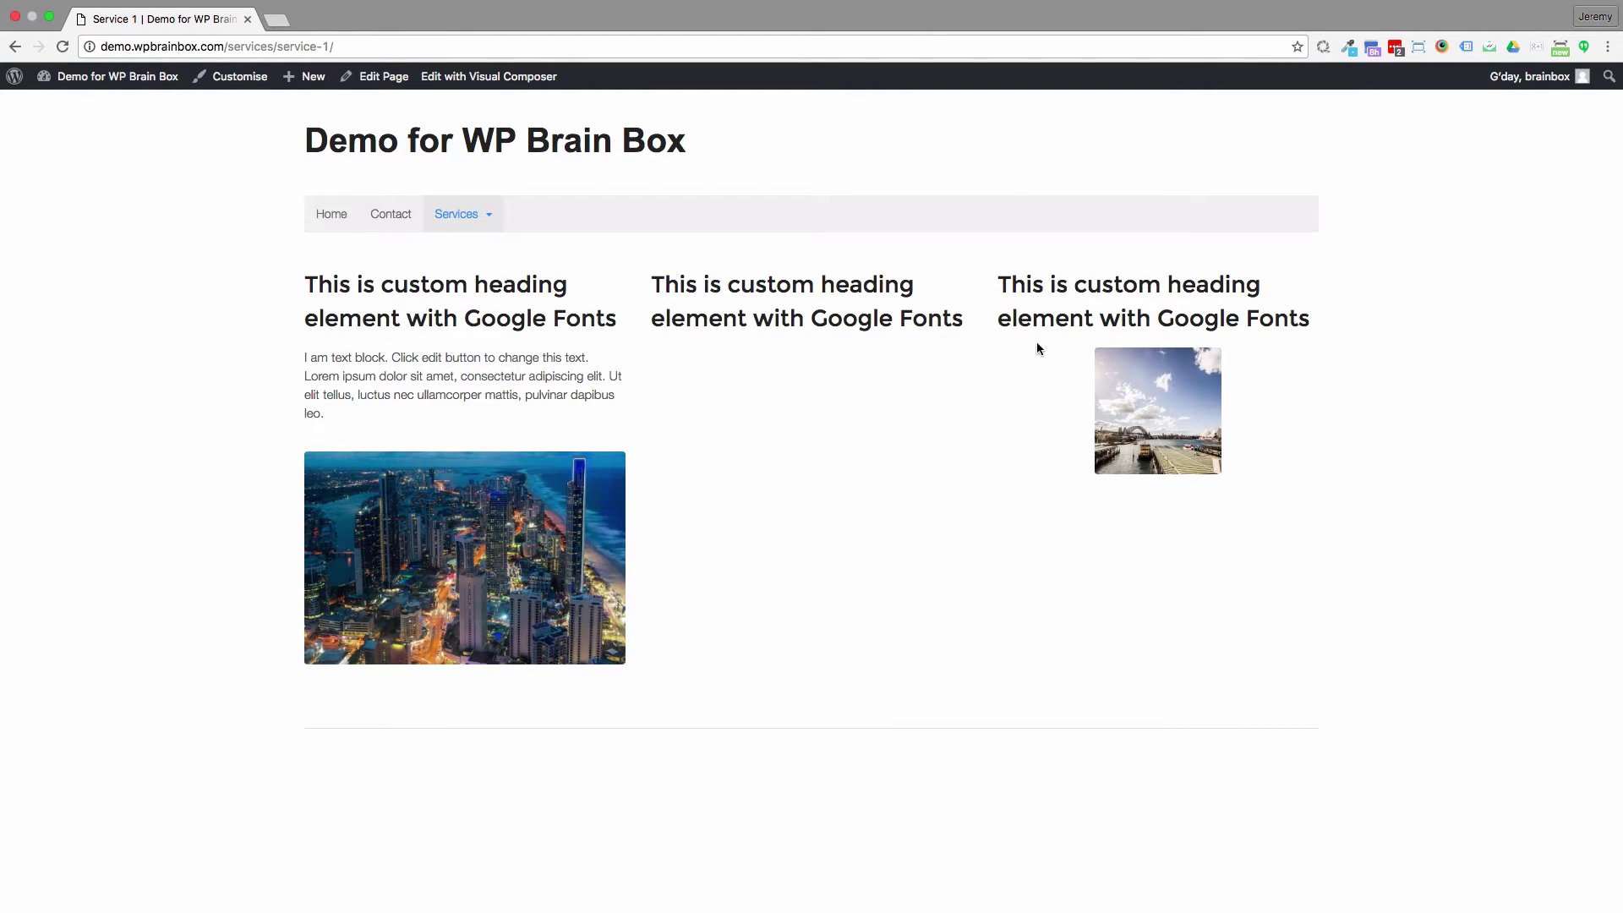
# Step: Change the third-column Single Image size from 'thumbnail' to 'large' and save it
pyautogui.click(377, 78)
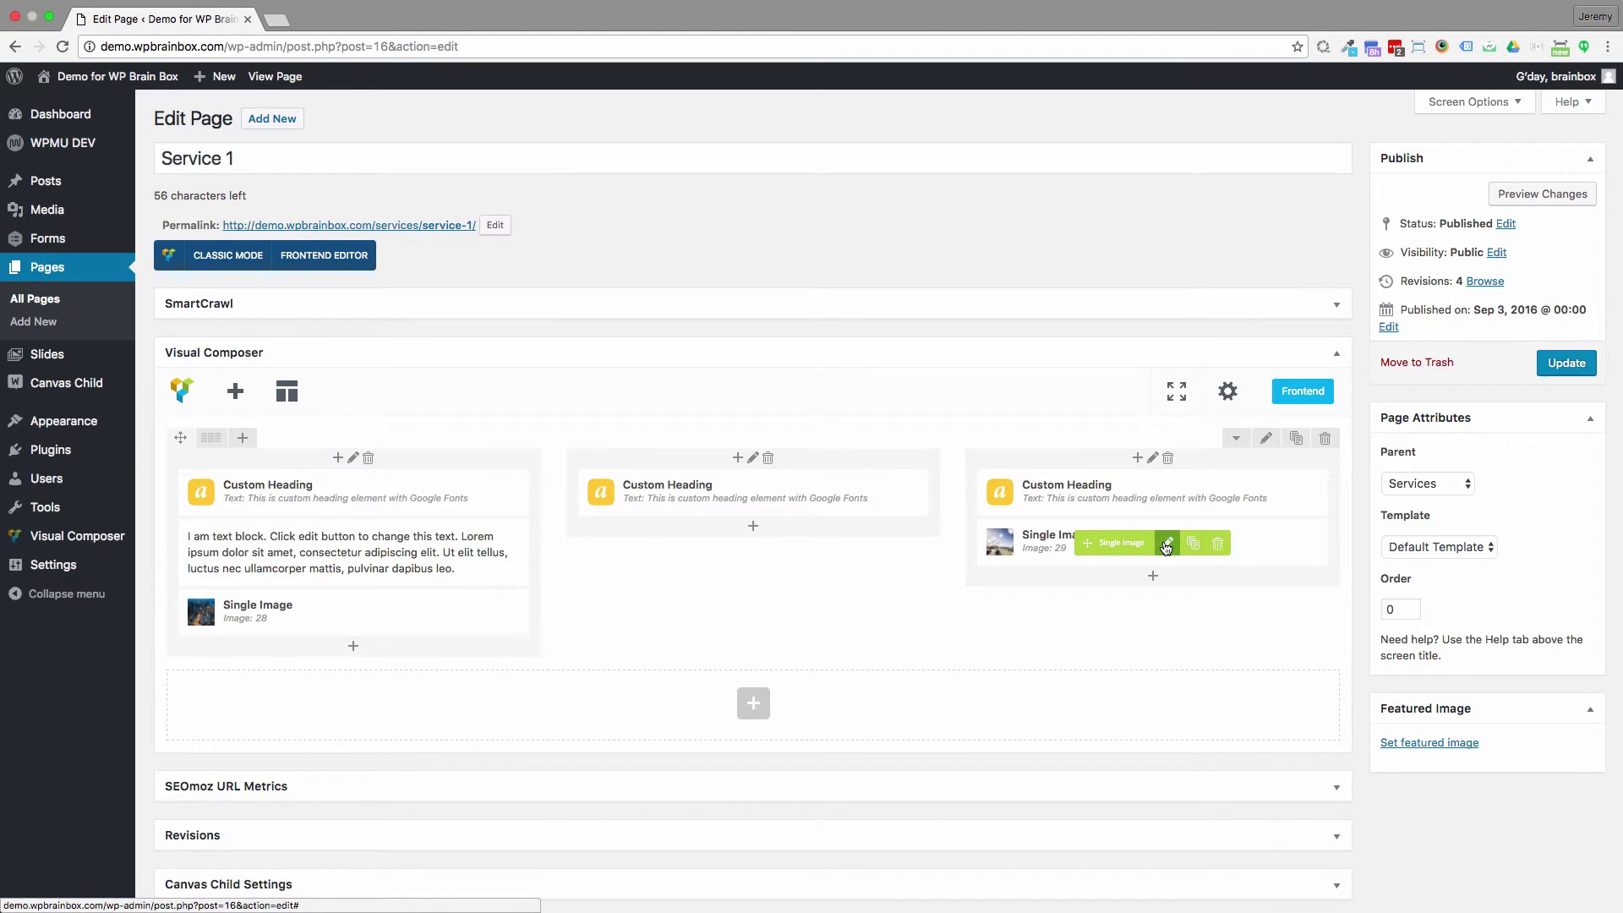
pyautogui.click(1166, 545)
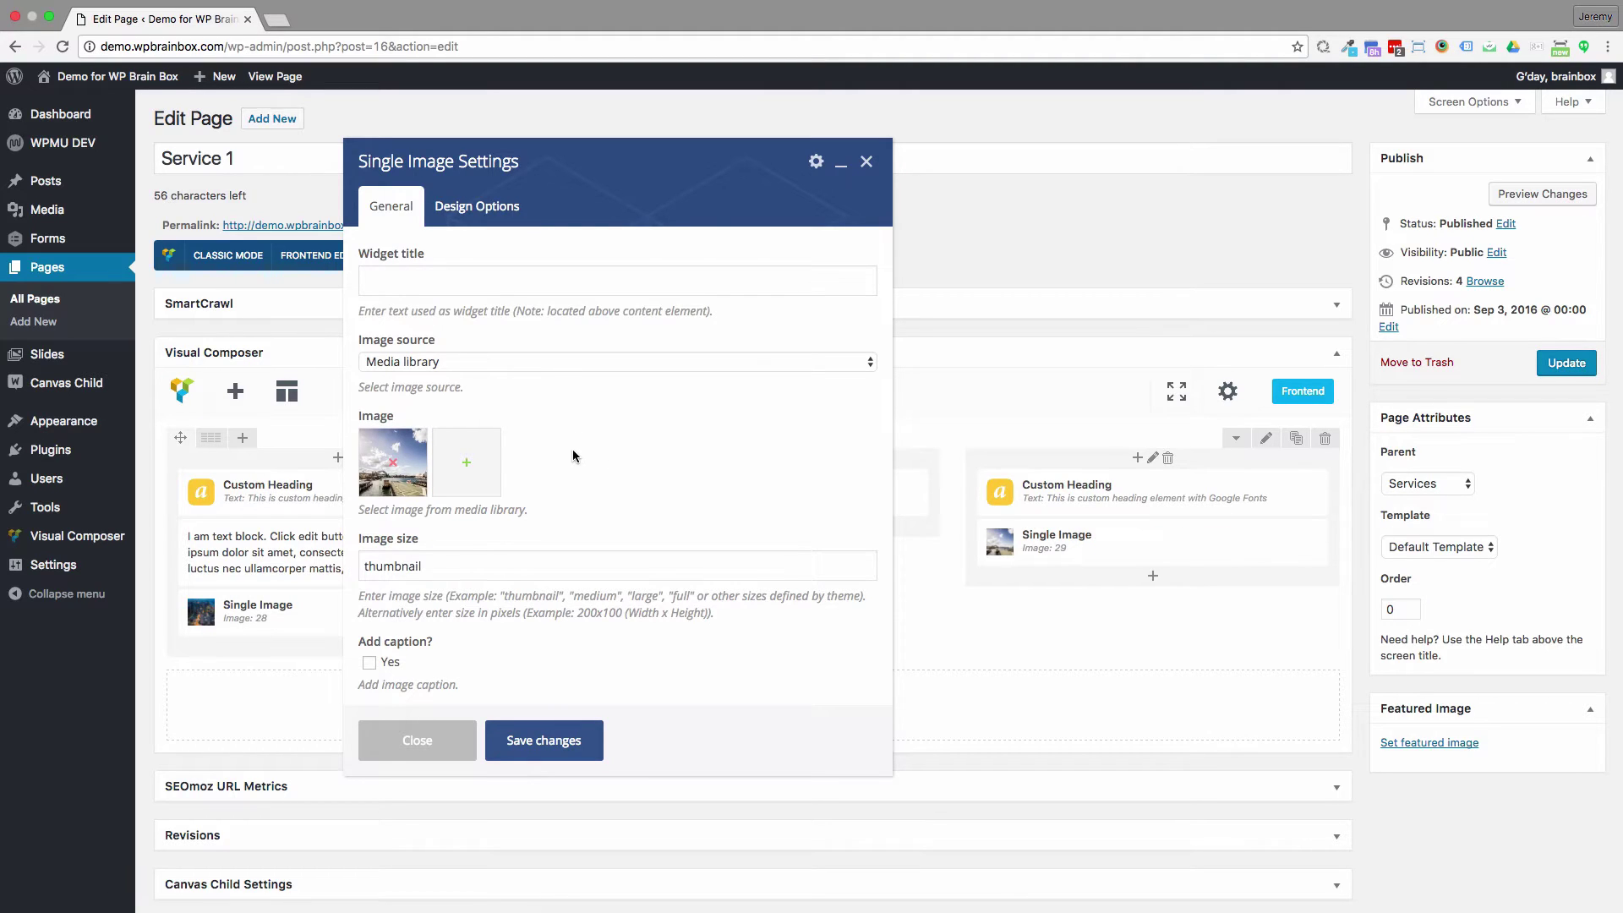
pyautogui.moveTo(468, 567); pyautogui.dragTo(347, 569)
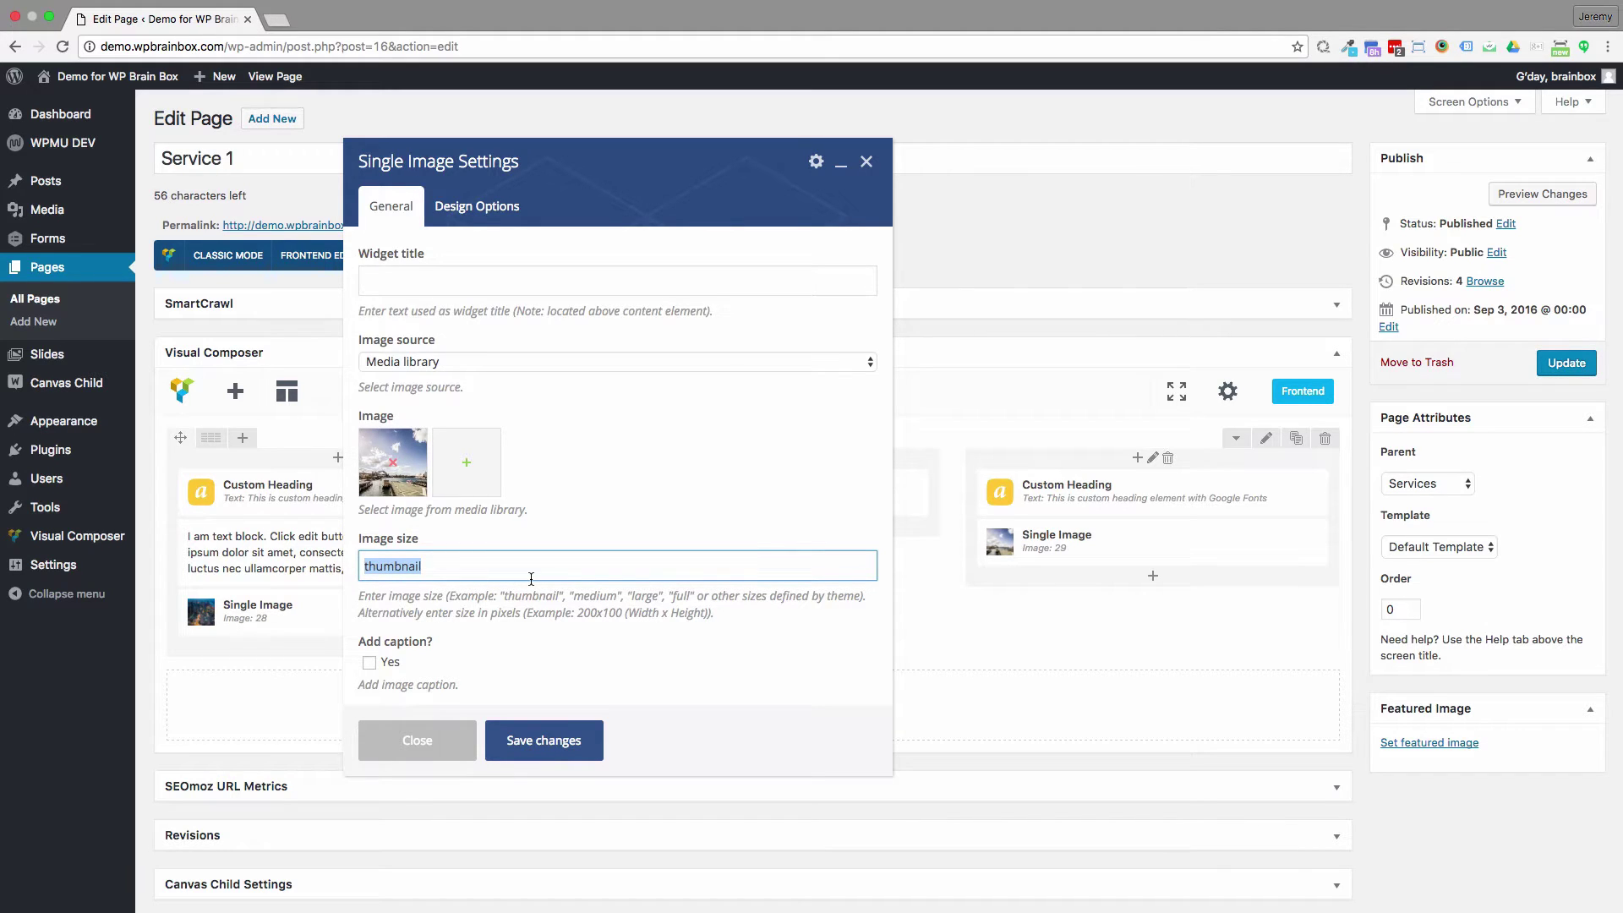
pyautogui.write('large')
pyautogui.click(543, 751)
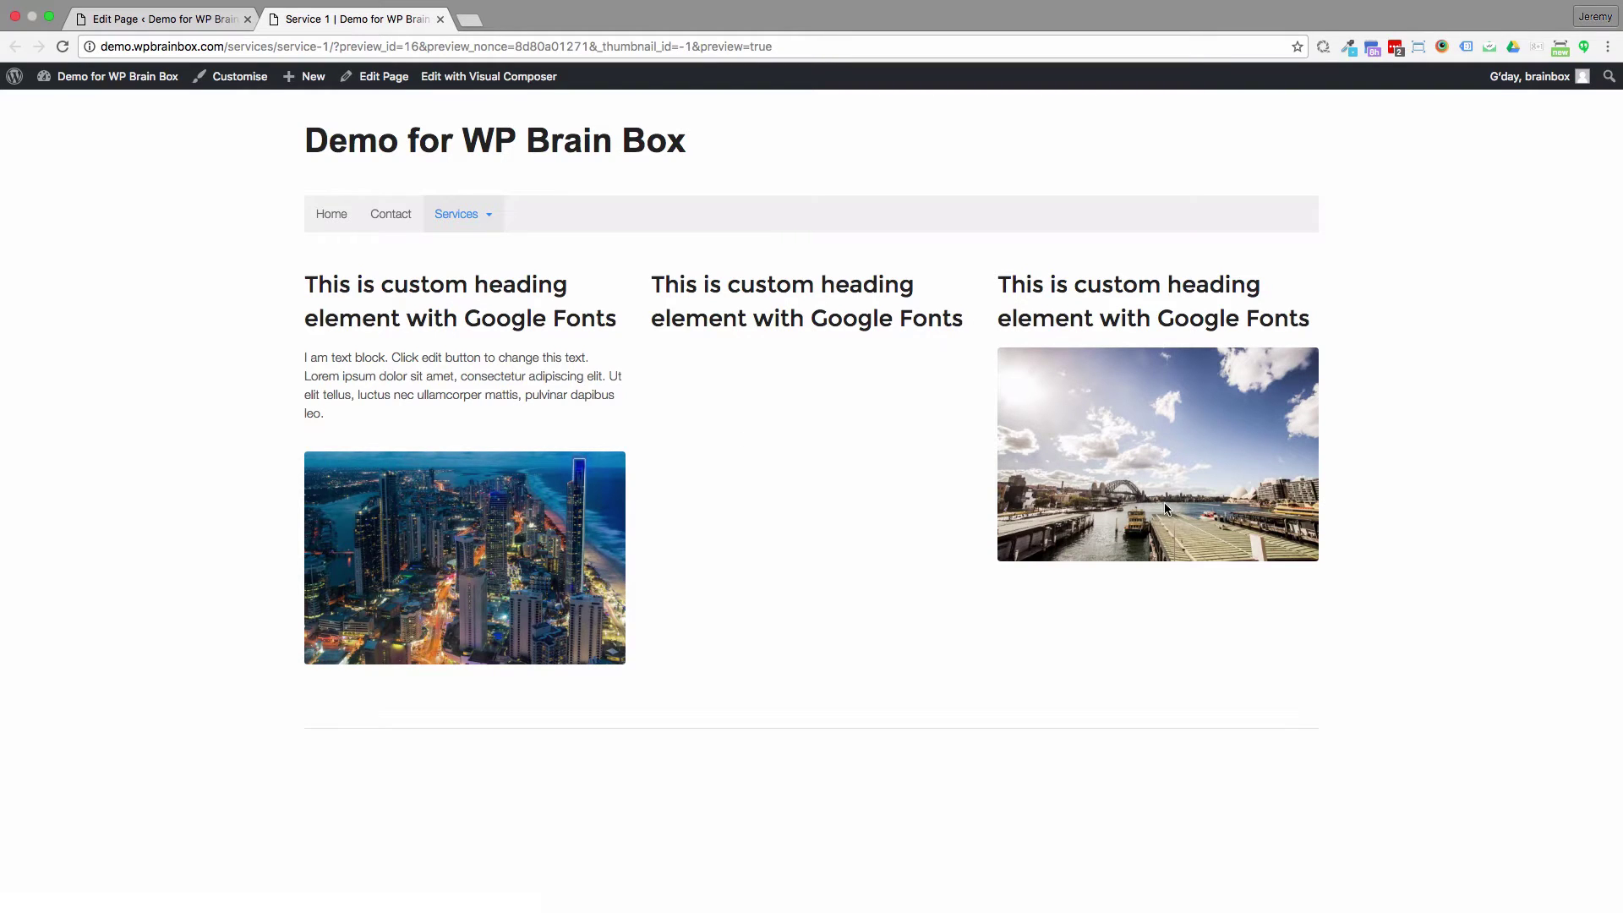
# Step: Go back to the Service 1 Edit Page tab after checking the preview
pyautogui.click(165, 22)
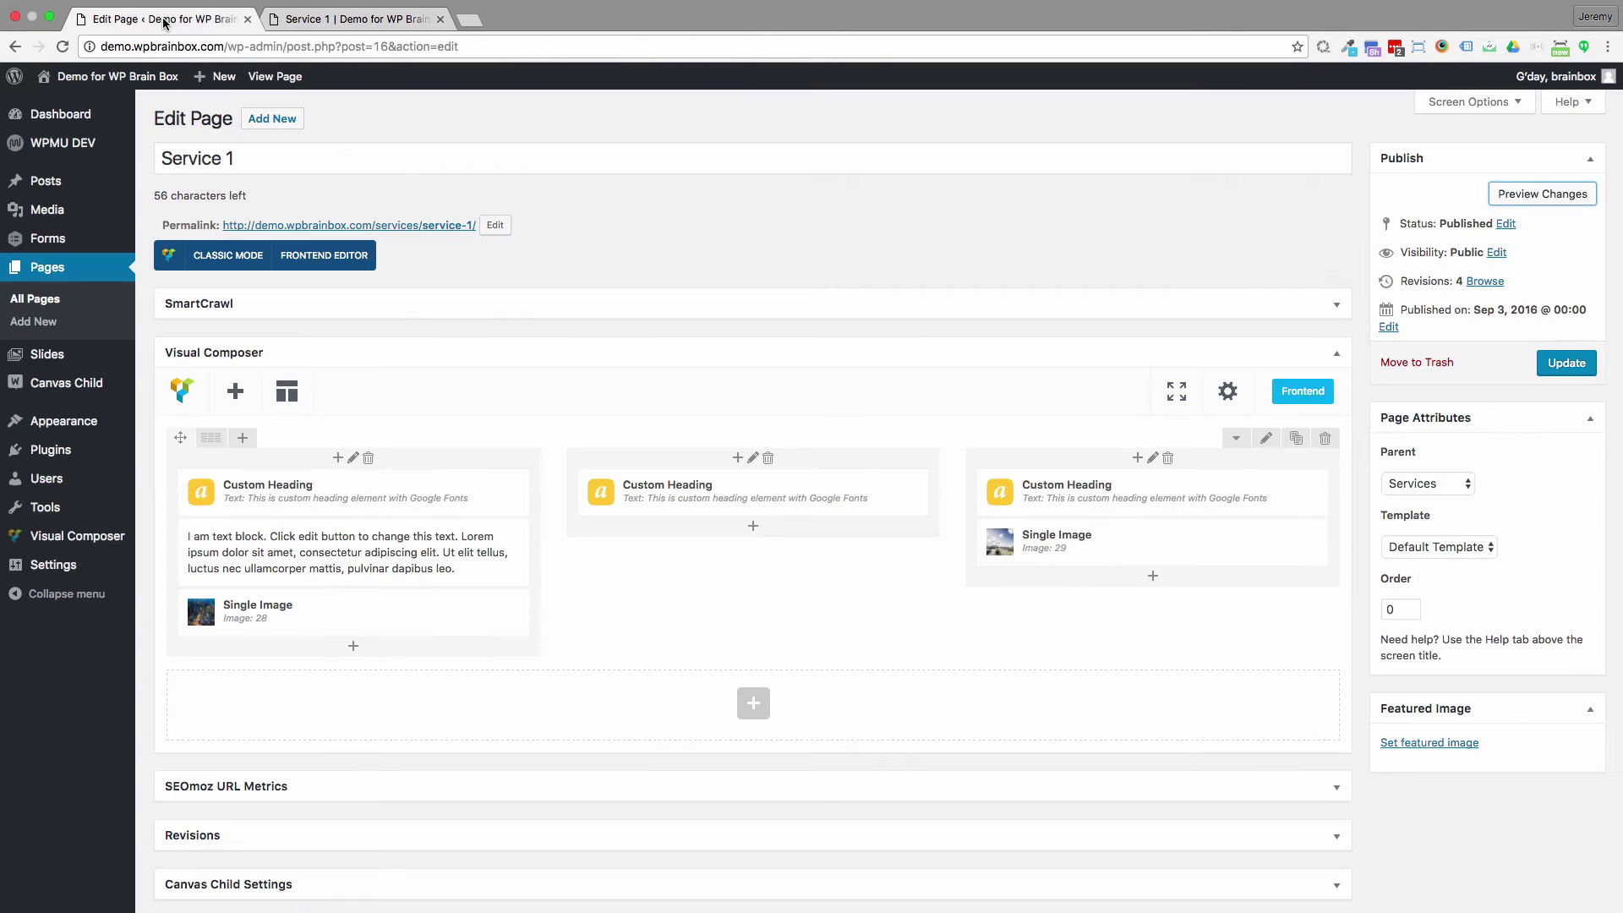
# Step: Switch the row to the 1/2 + 1/2 layout and preview the page
pyautogui.moveTo(211, 440)
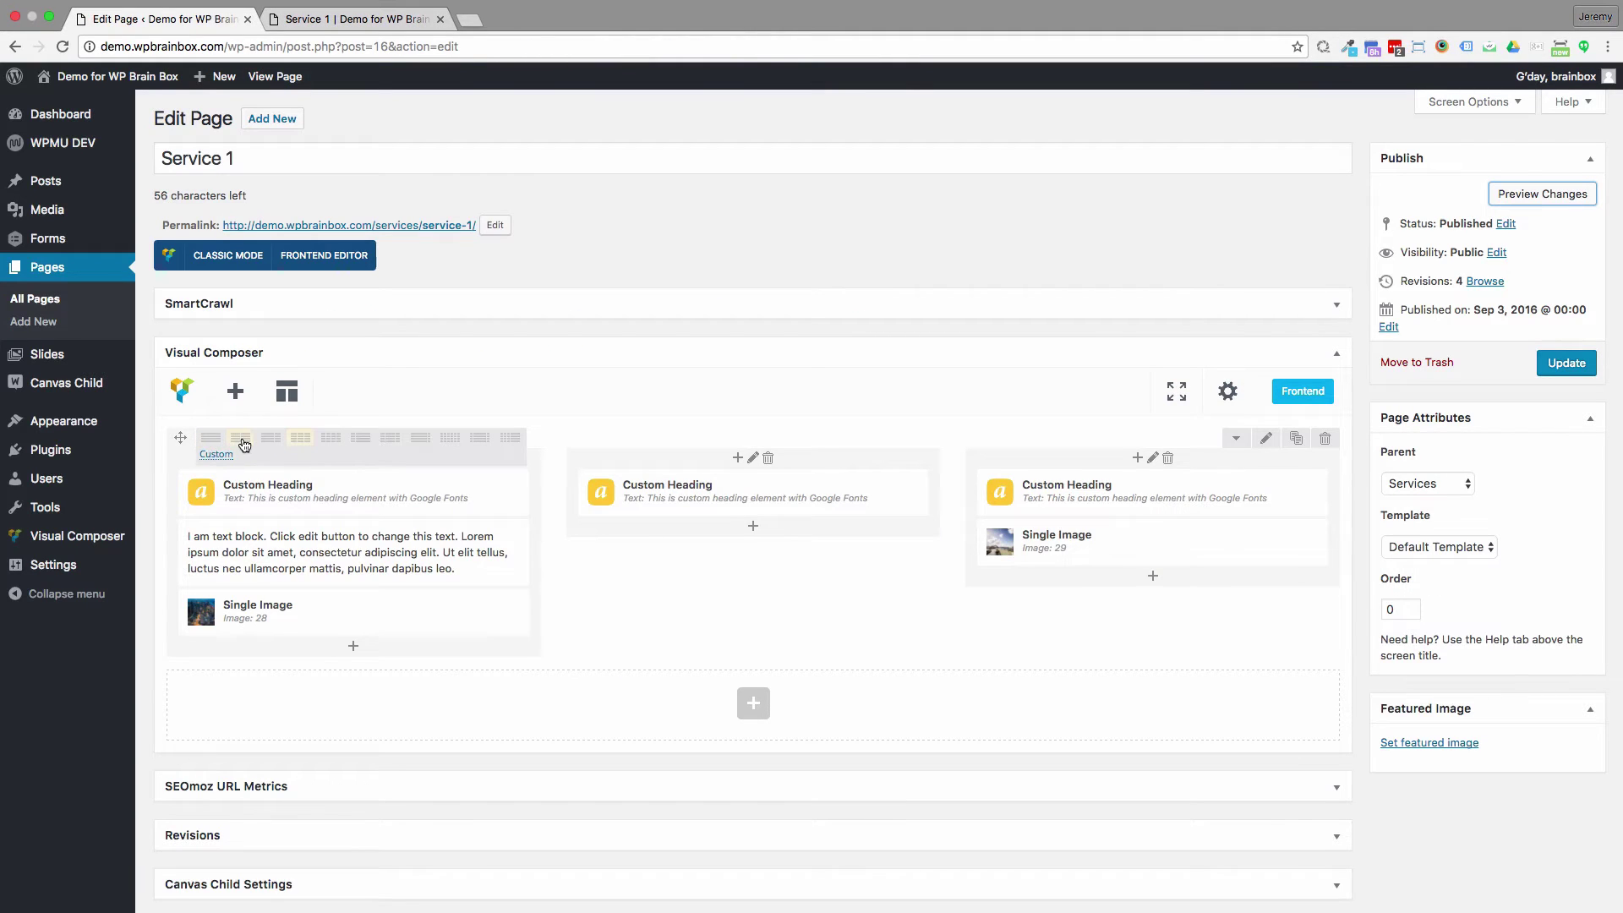
pyautogui.click(241, 440)
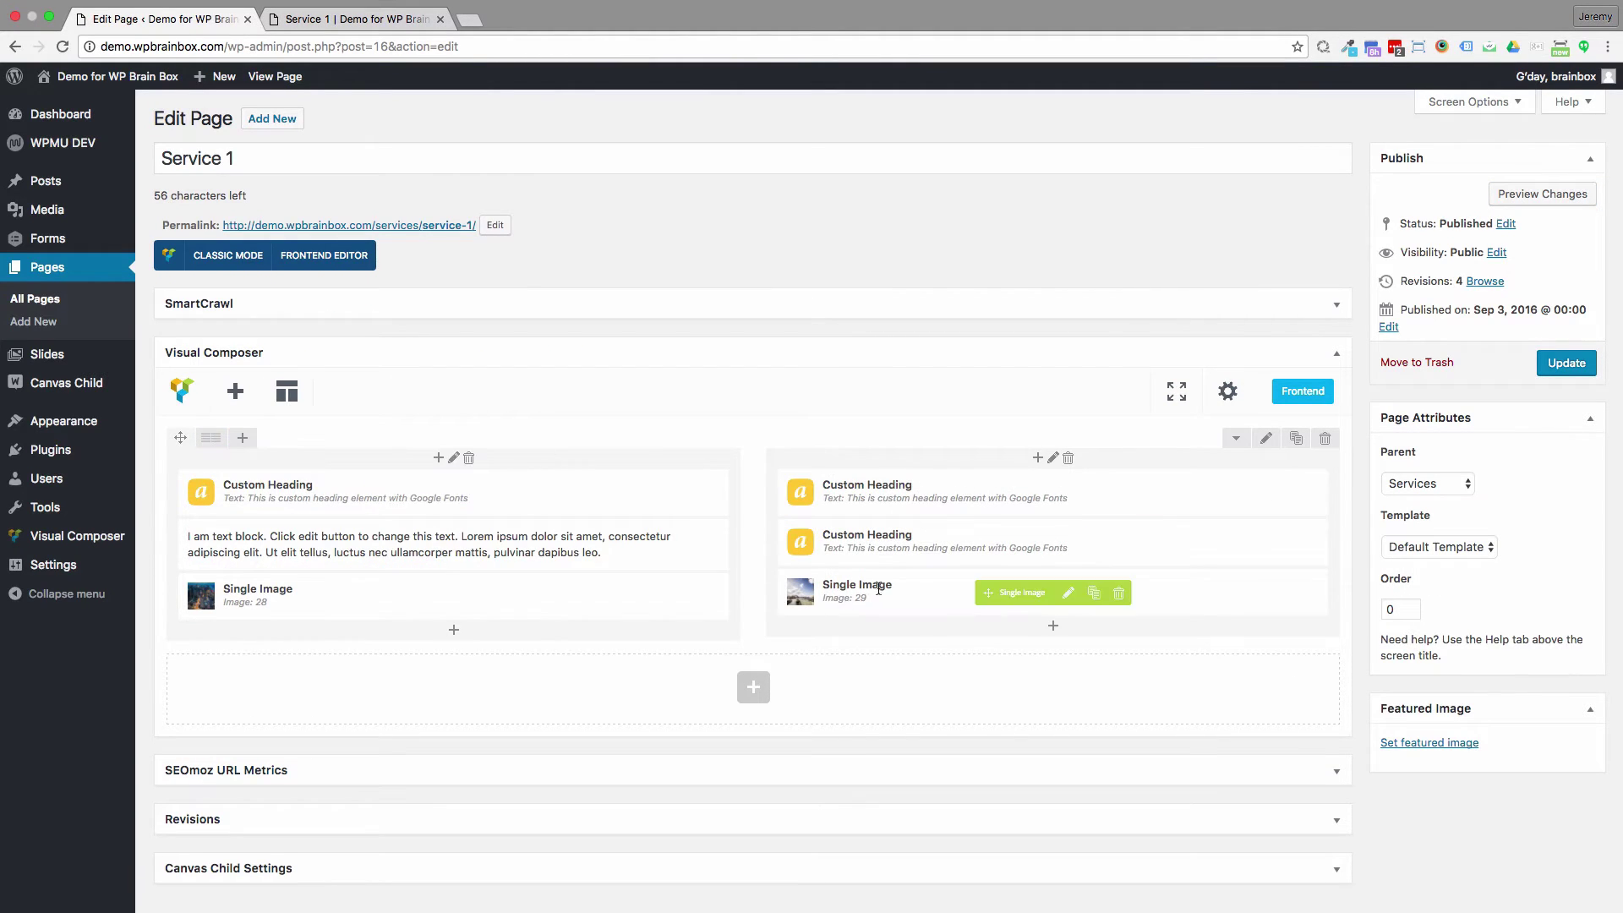
pyautogui.moveTo(1088, 606)
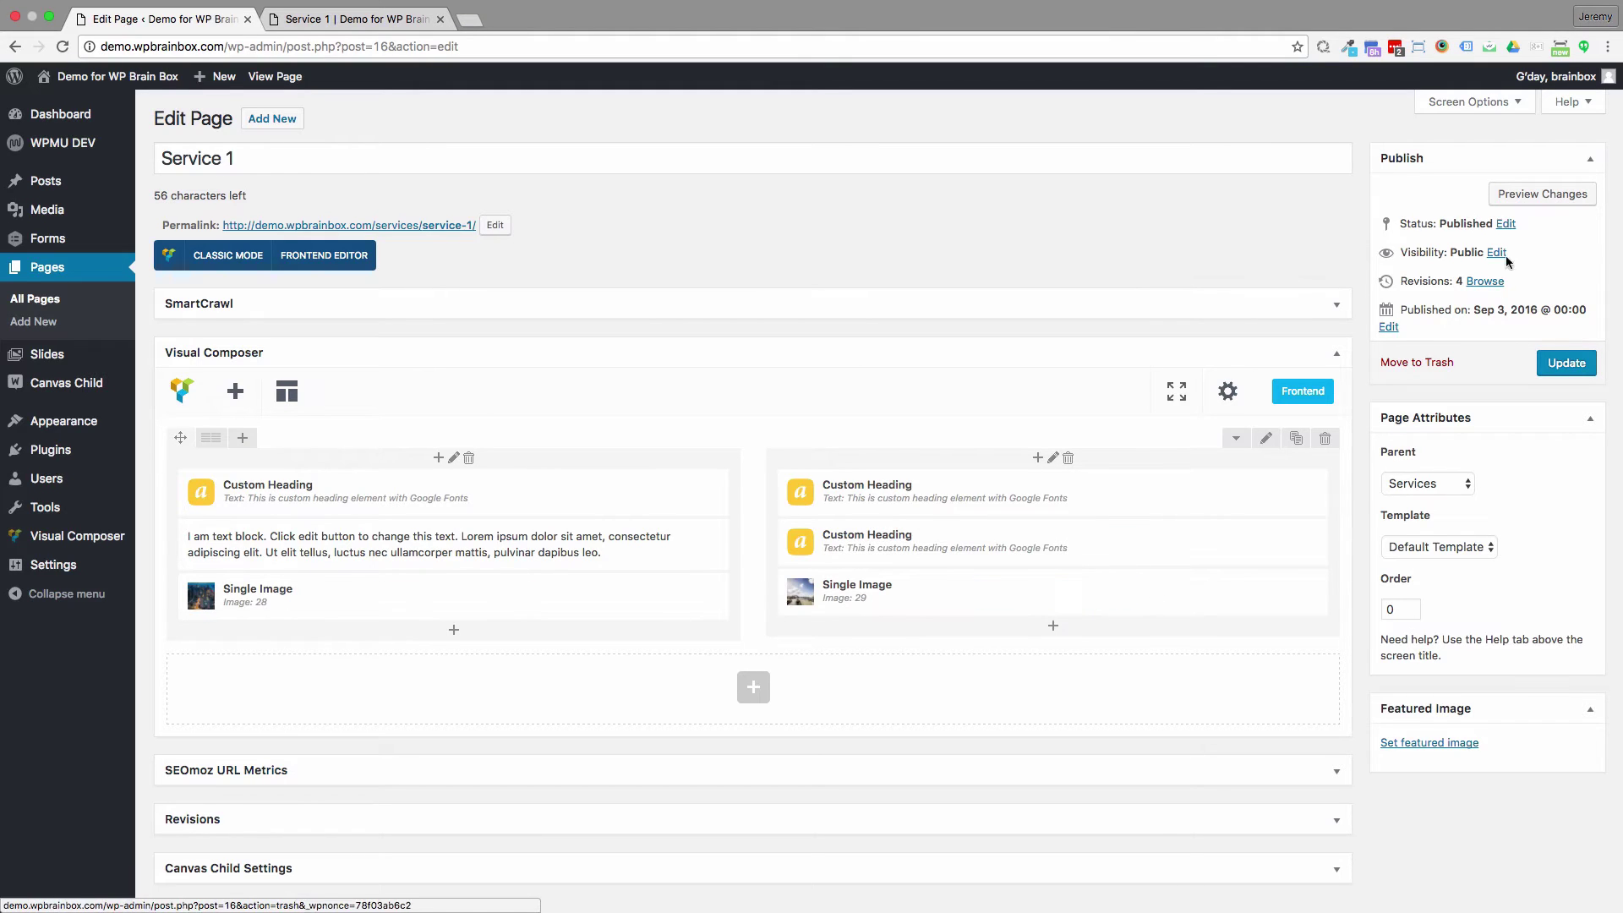
pyautogui.click(1540, 197)
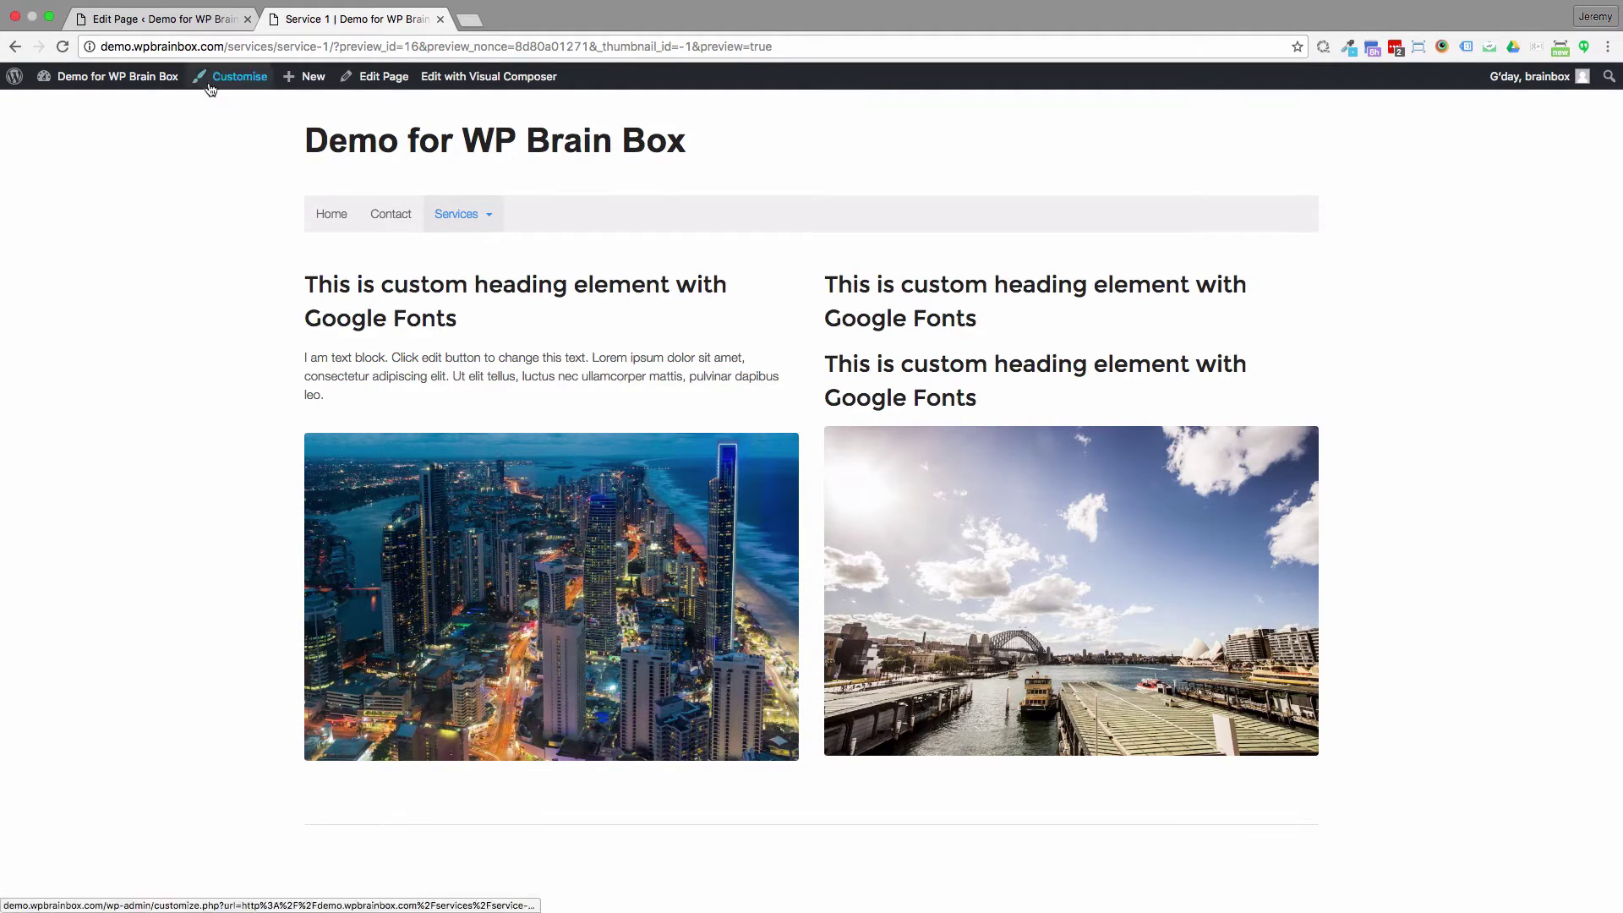
# Step: Change the right-hand image size from 'large' to 'medium', save, and view the preview
pyautogui.click(372, 76)
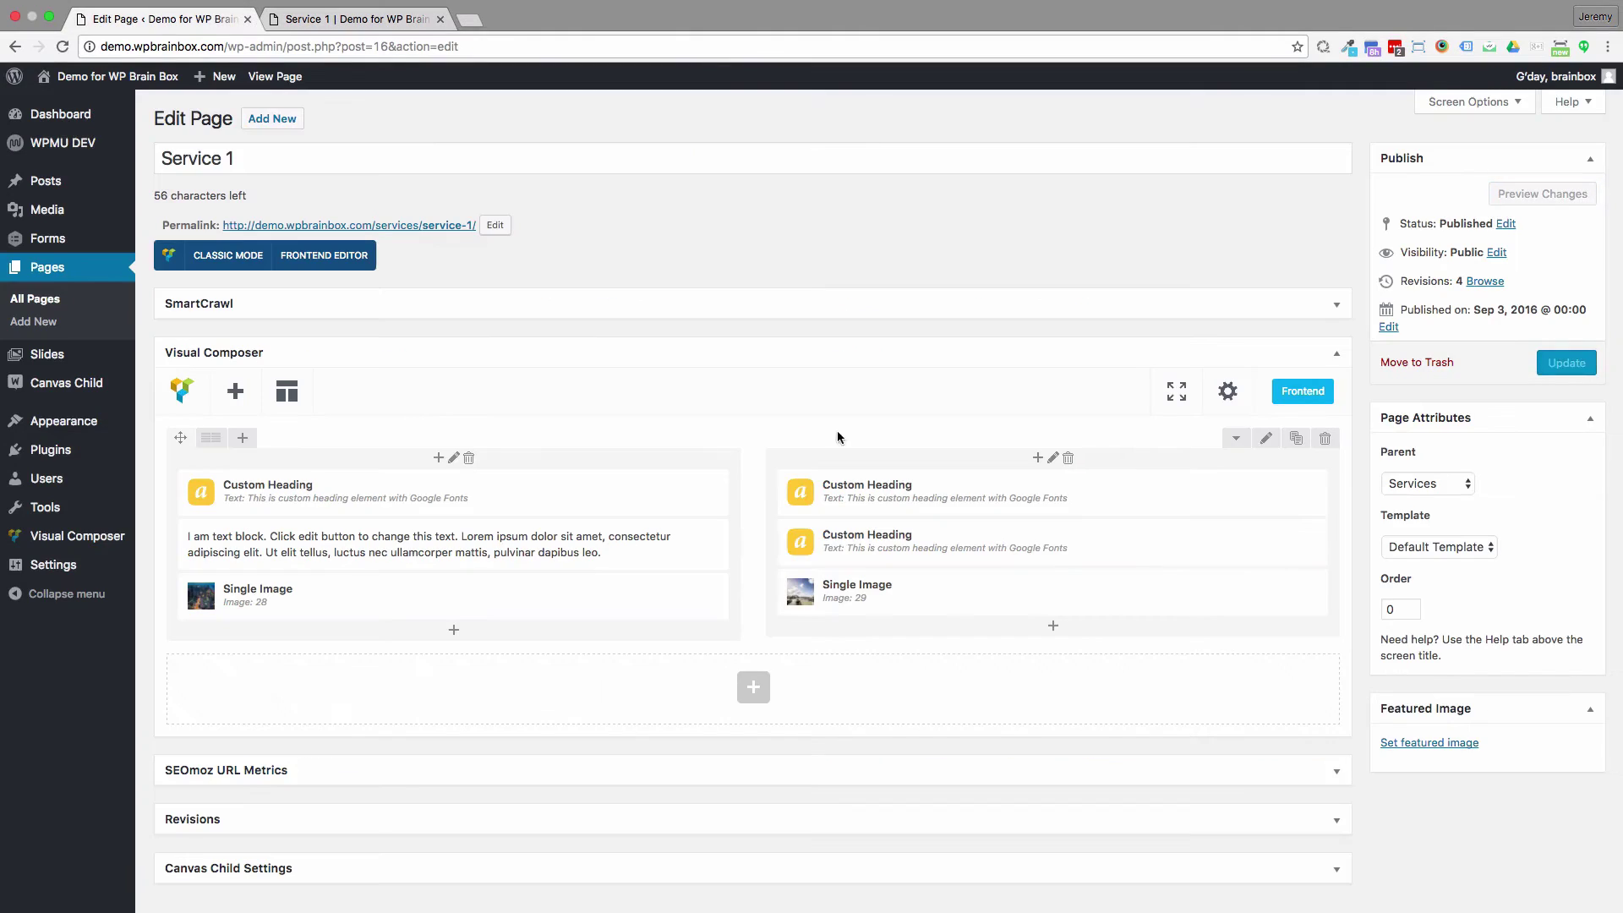
pyautogui.moveTo(1082, 593)
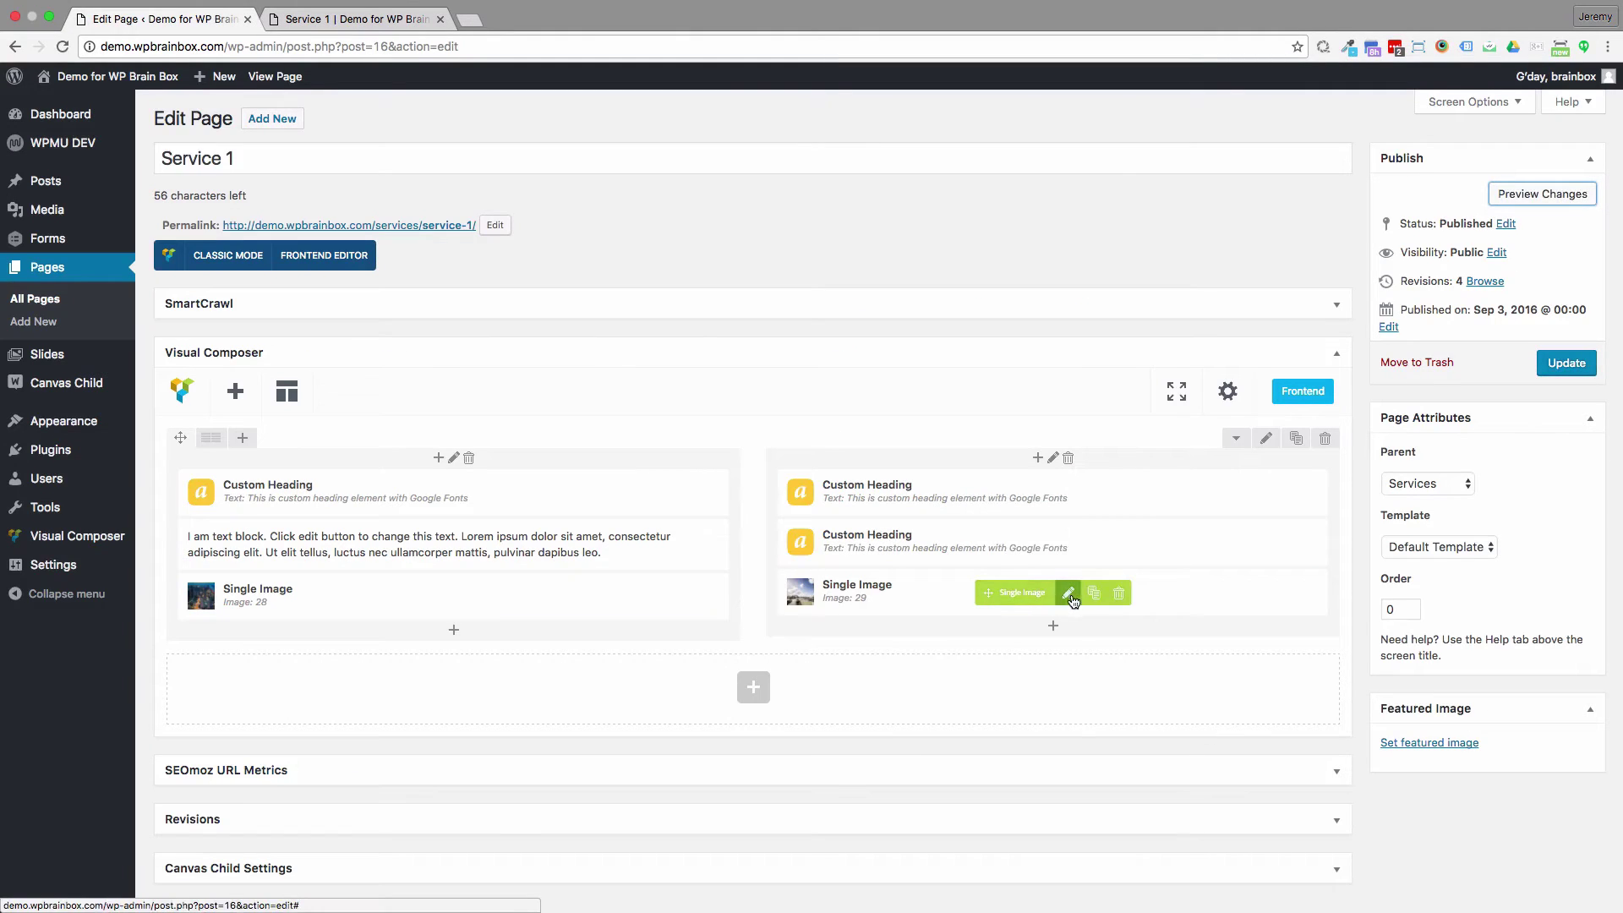
pyautogui.click(1063, 596)
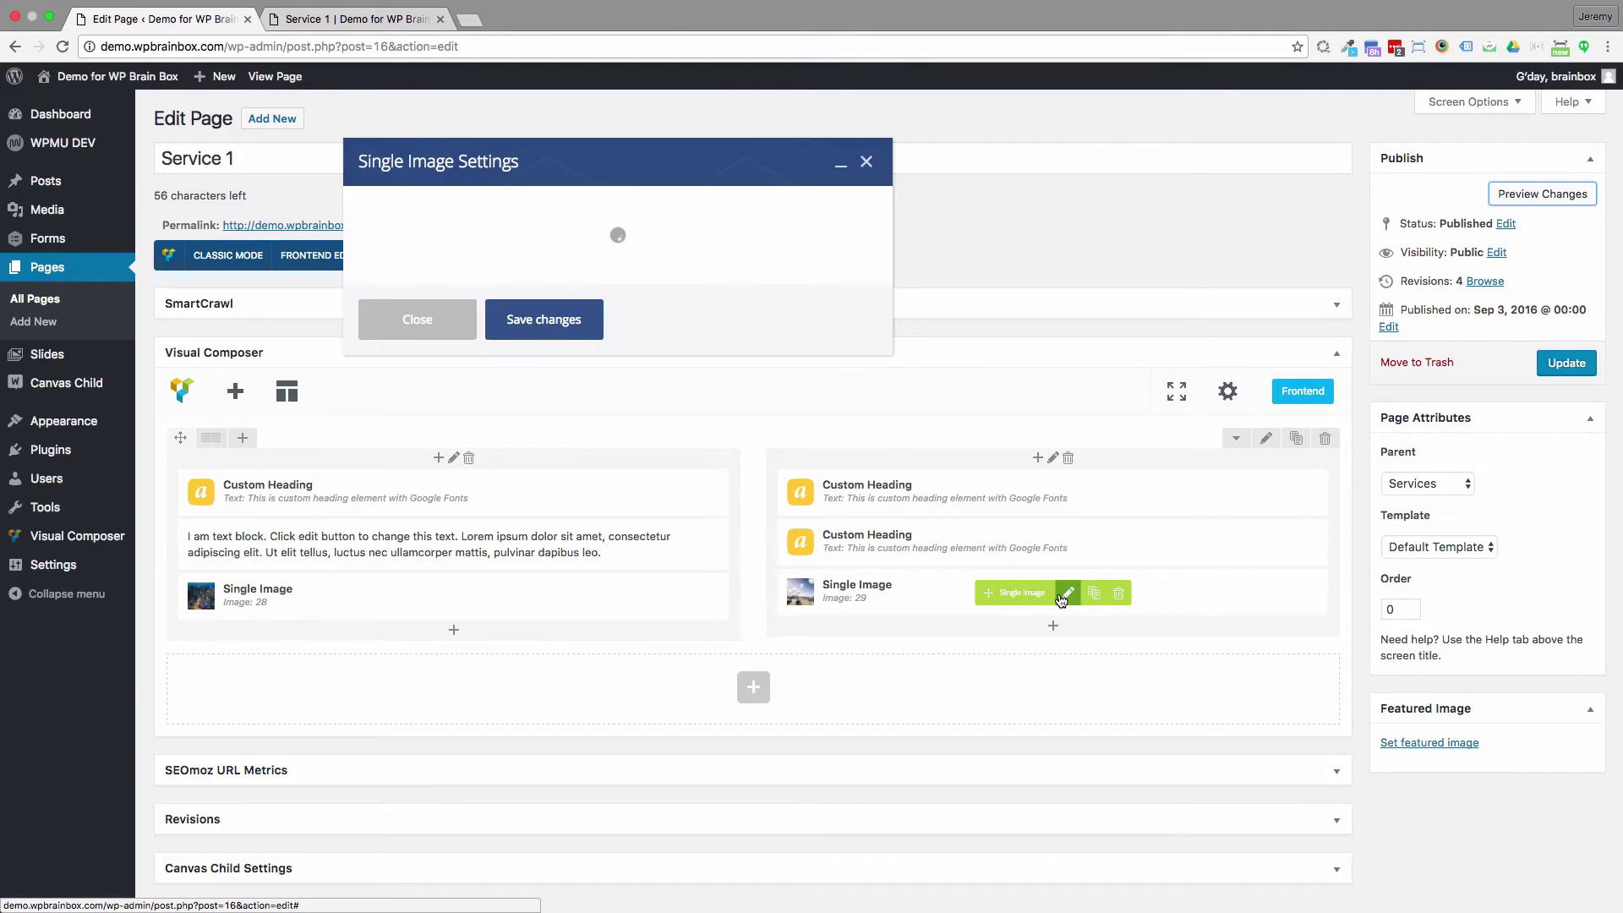
pyautogui.doubleClick(519, 559)
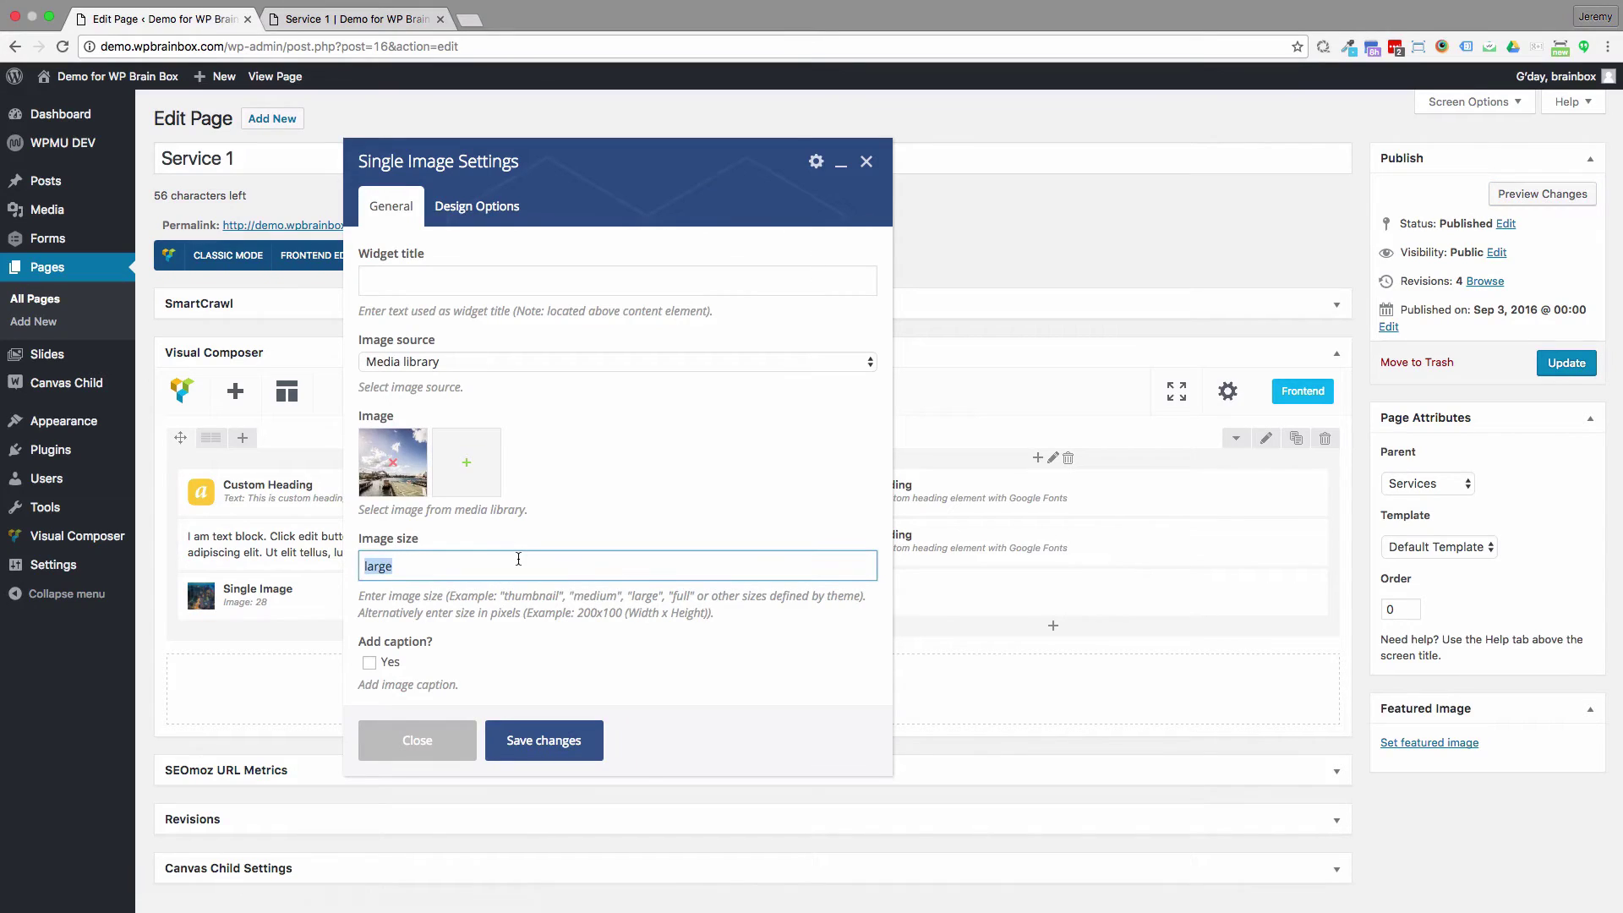
pyautogui.write('medium')
pyautogui.click(503, 738)
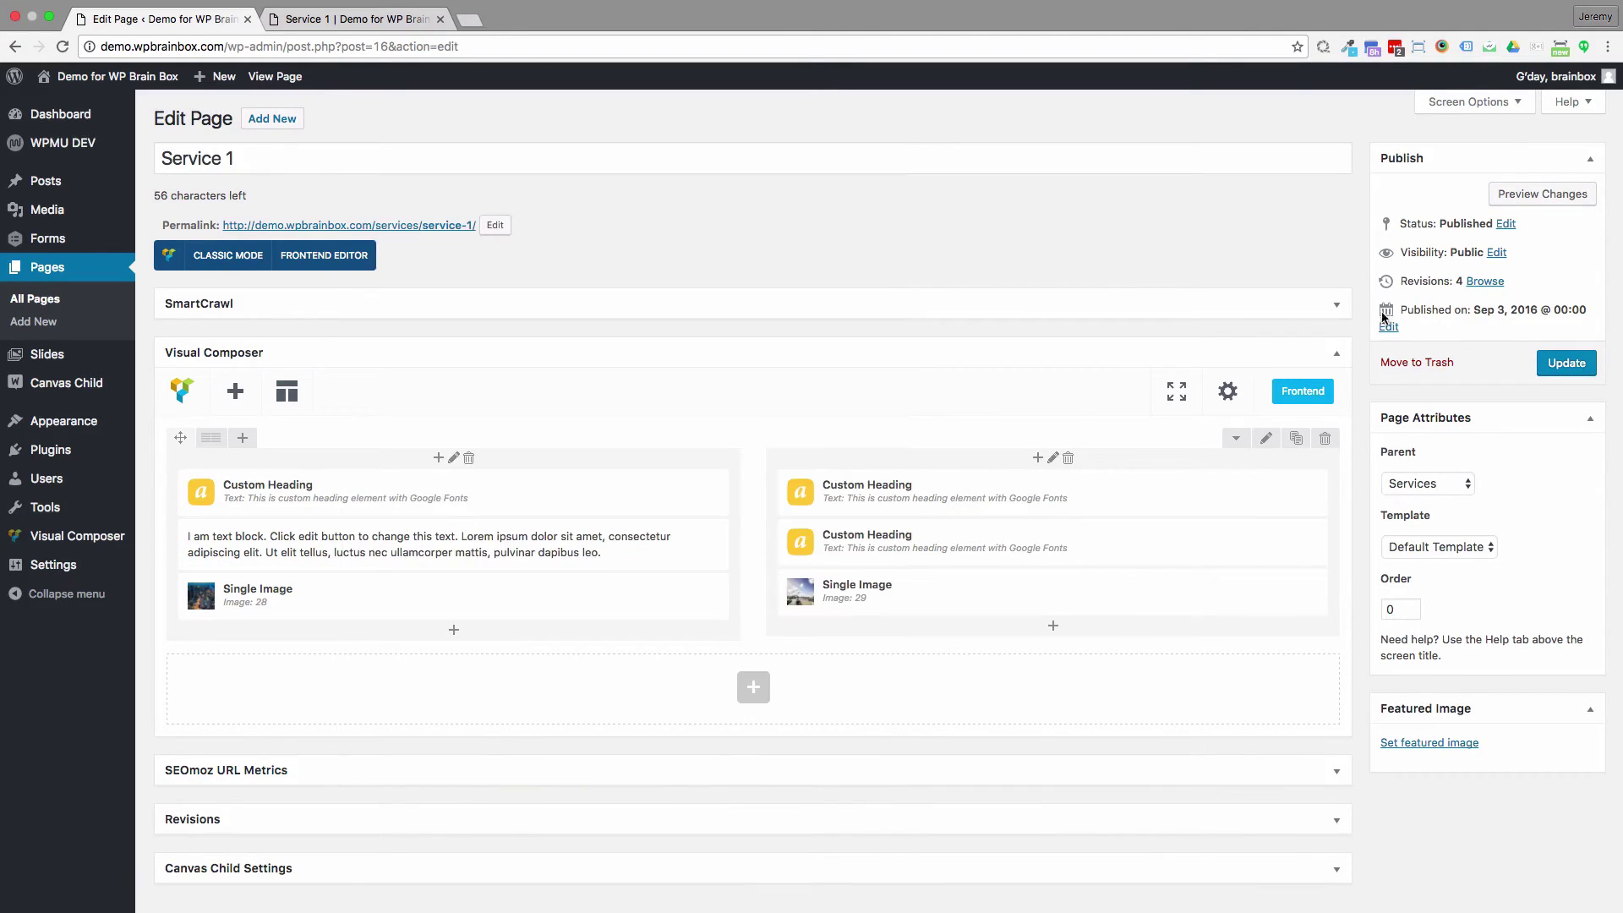
pyautogui.click(1520, 194)
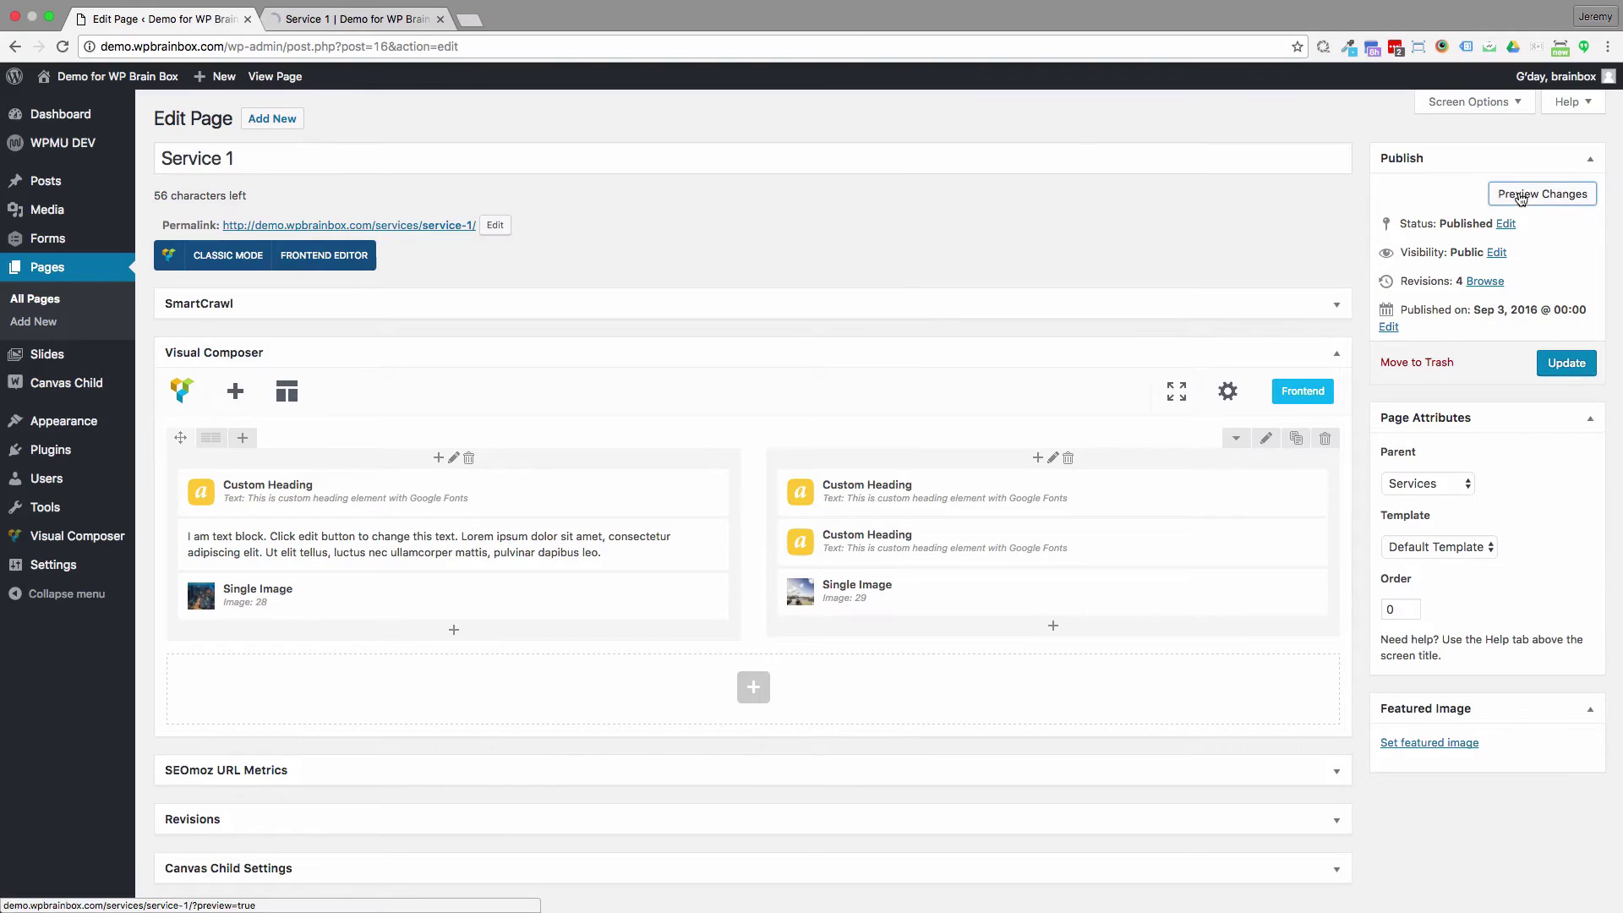
pyautogui.click(365, 21)
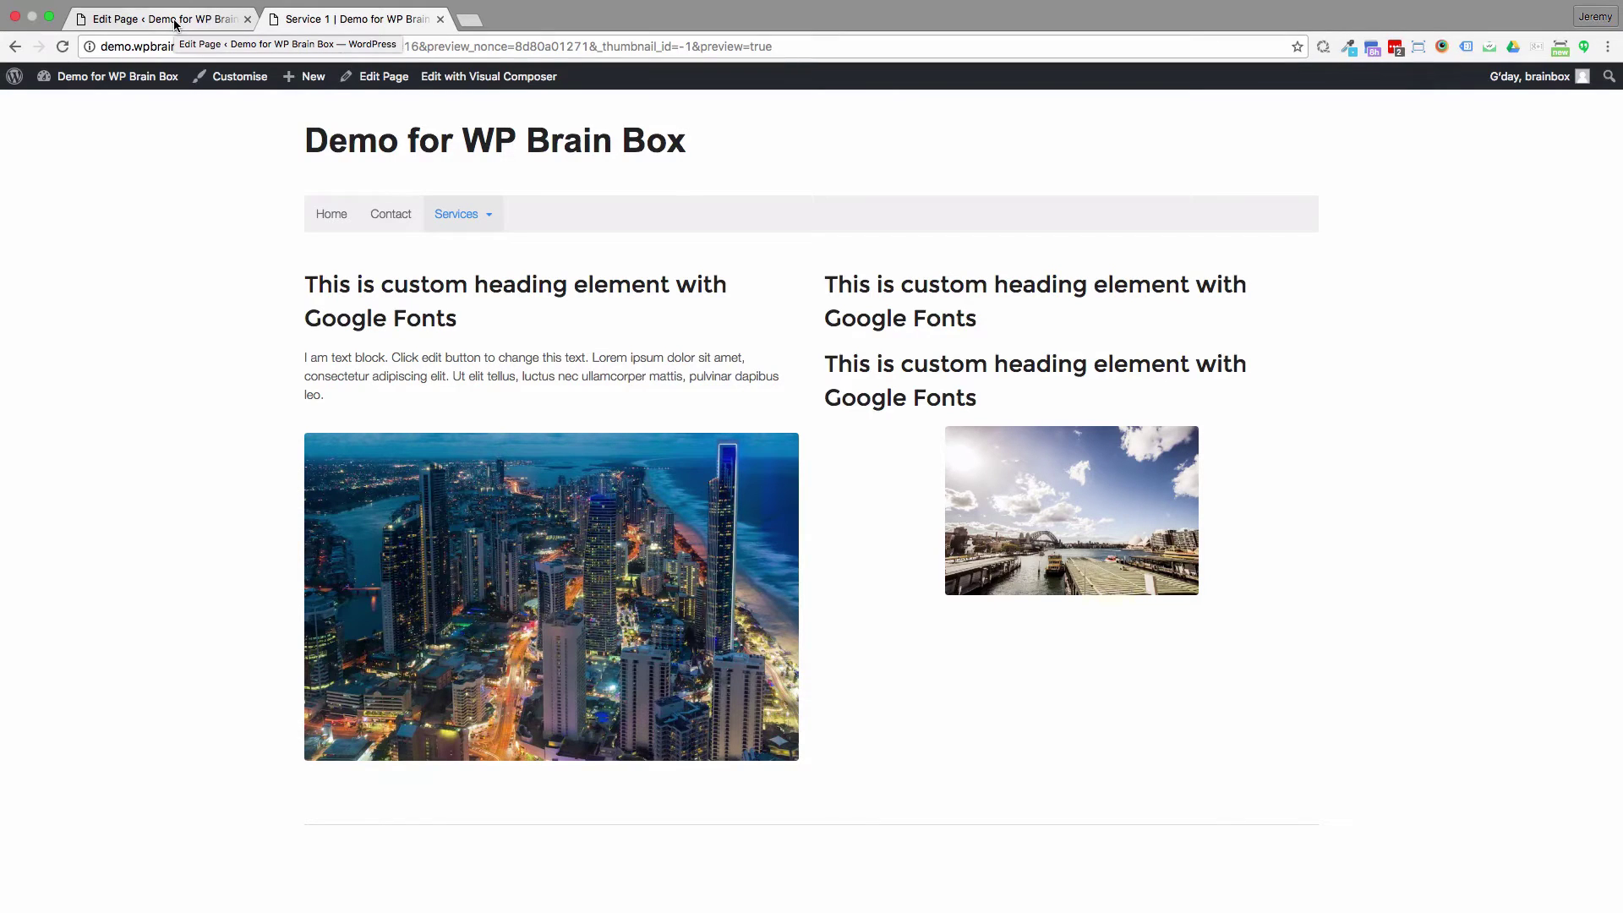
pyautogui.rightClick(538, 558)
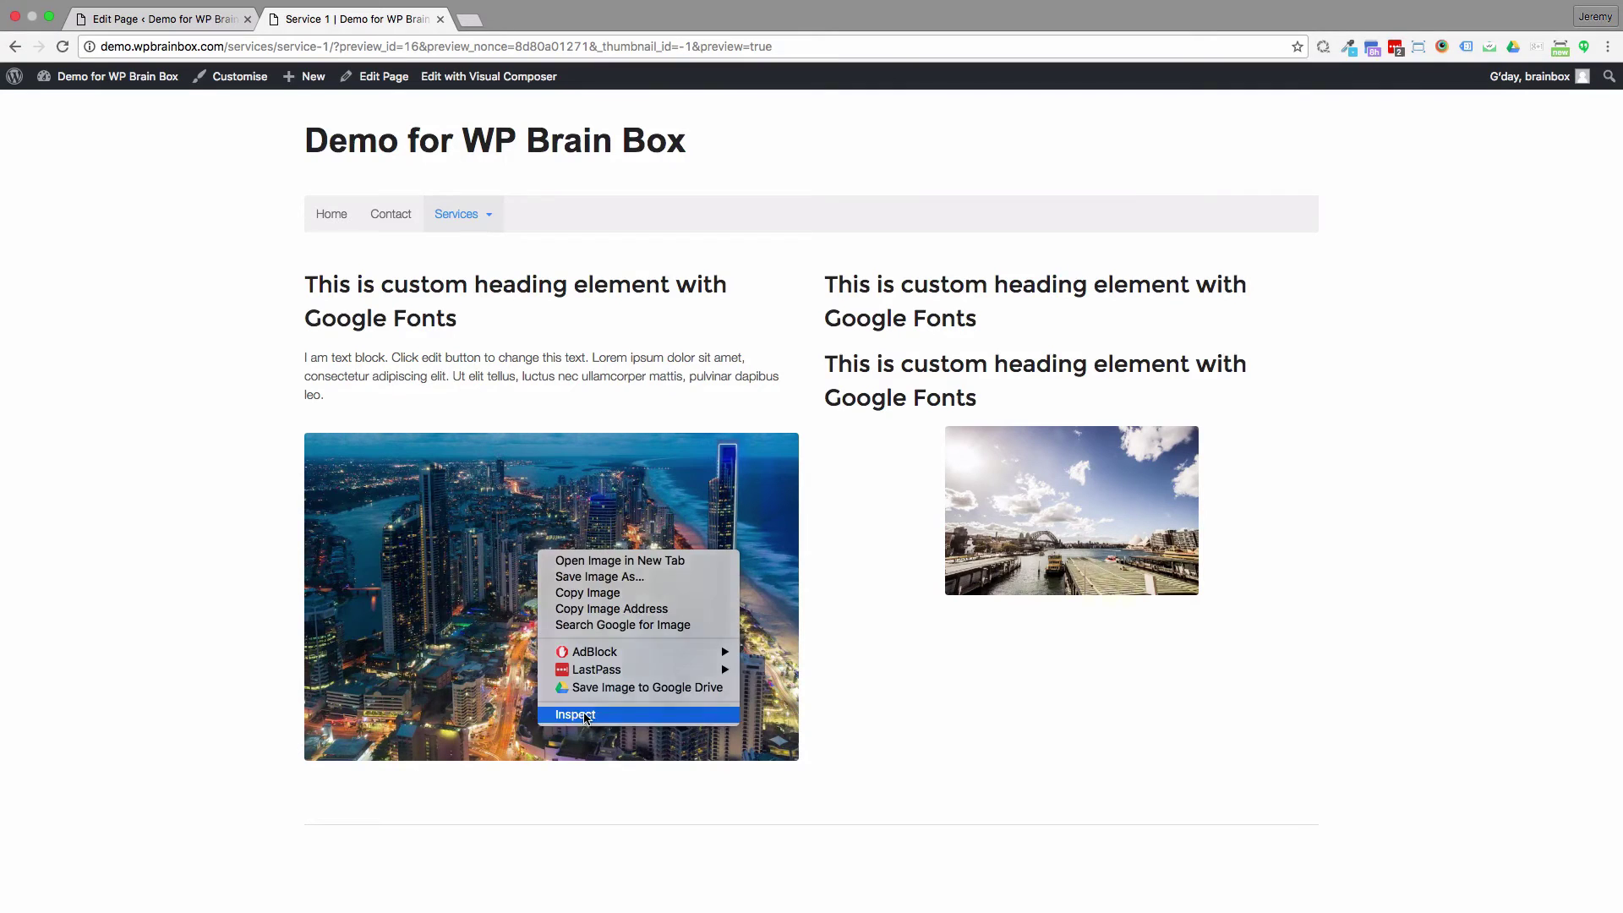
pyautogui.click(590, 715)
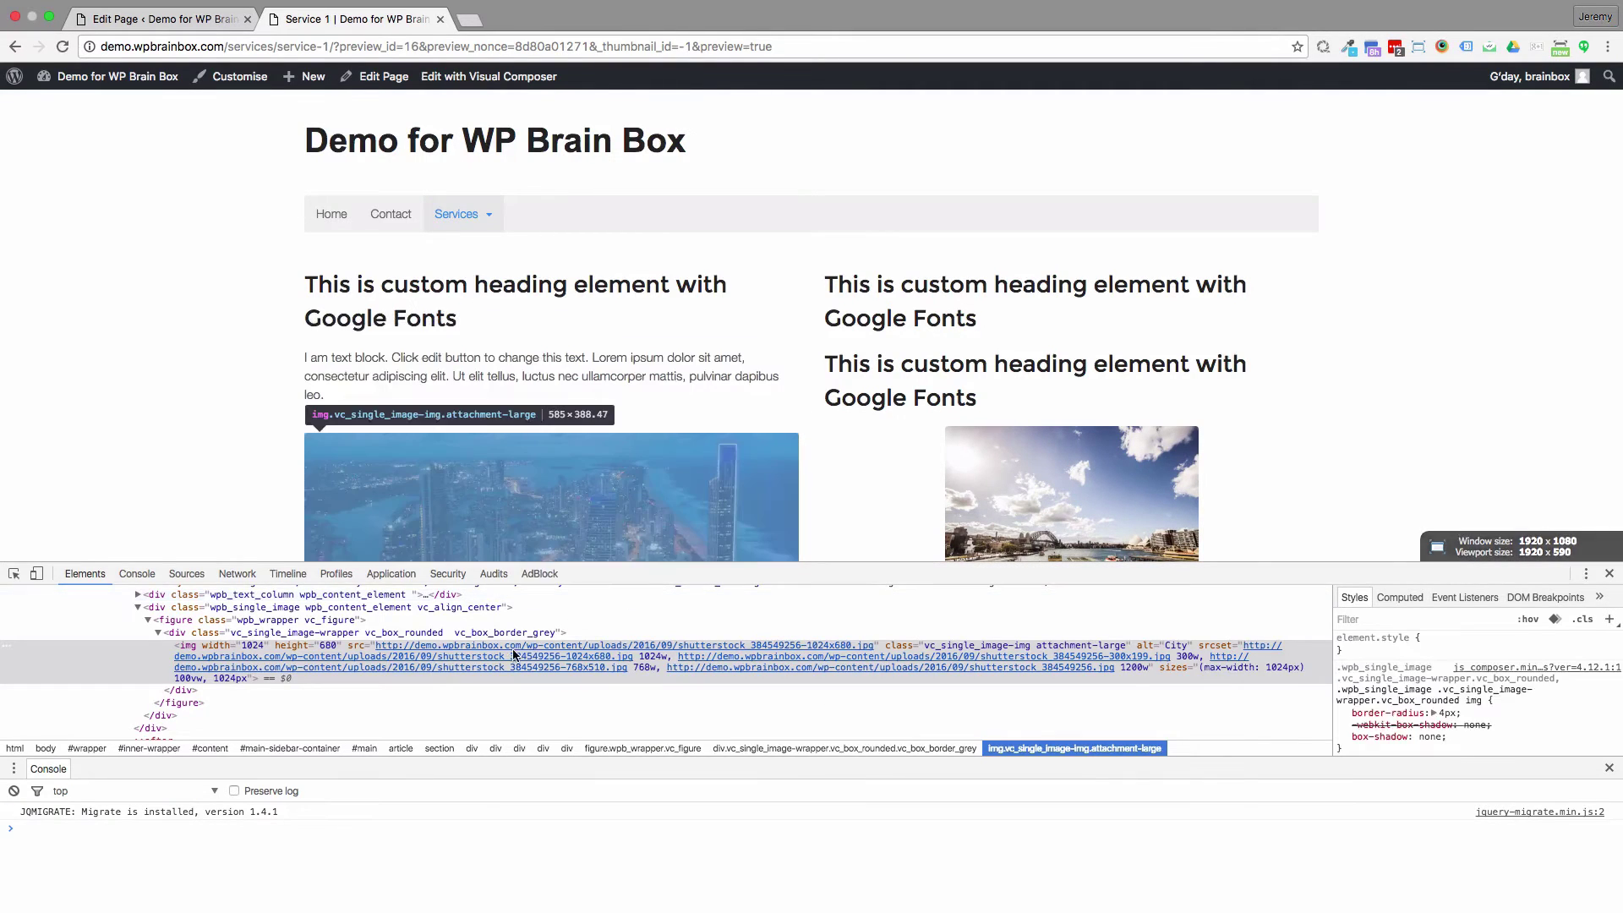
pyautogui.moveTo(514, 653)
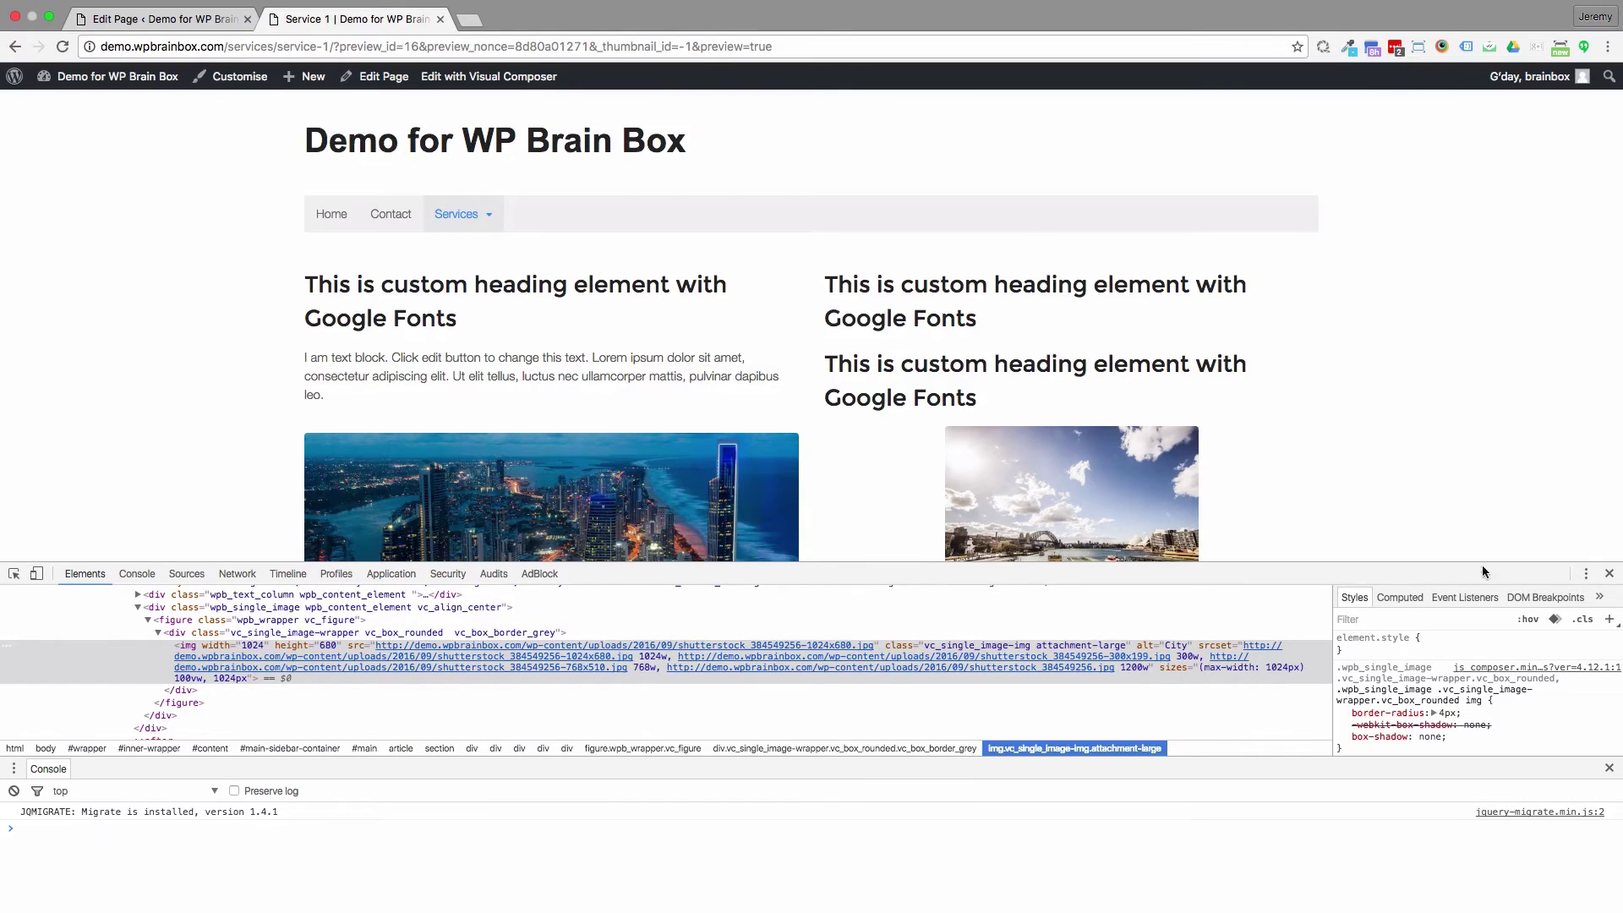
pyautogui.click(1609, 574)
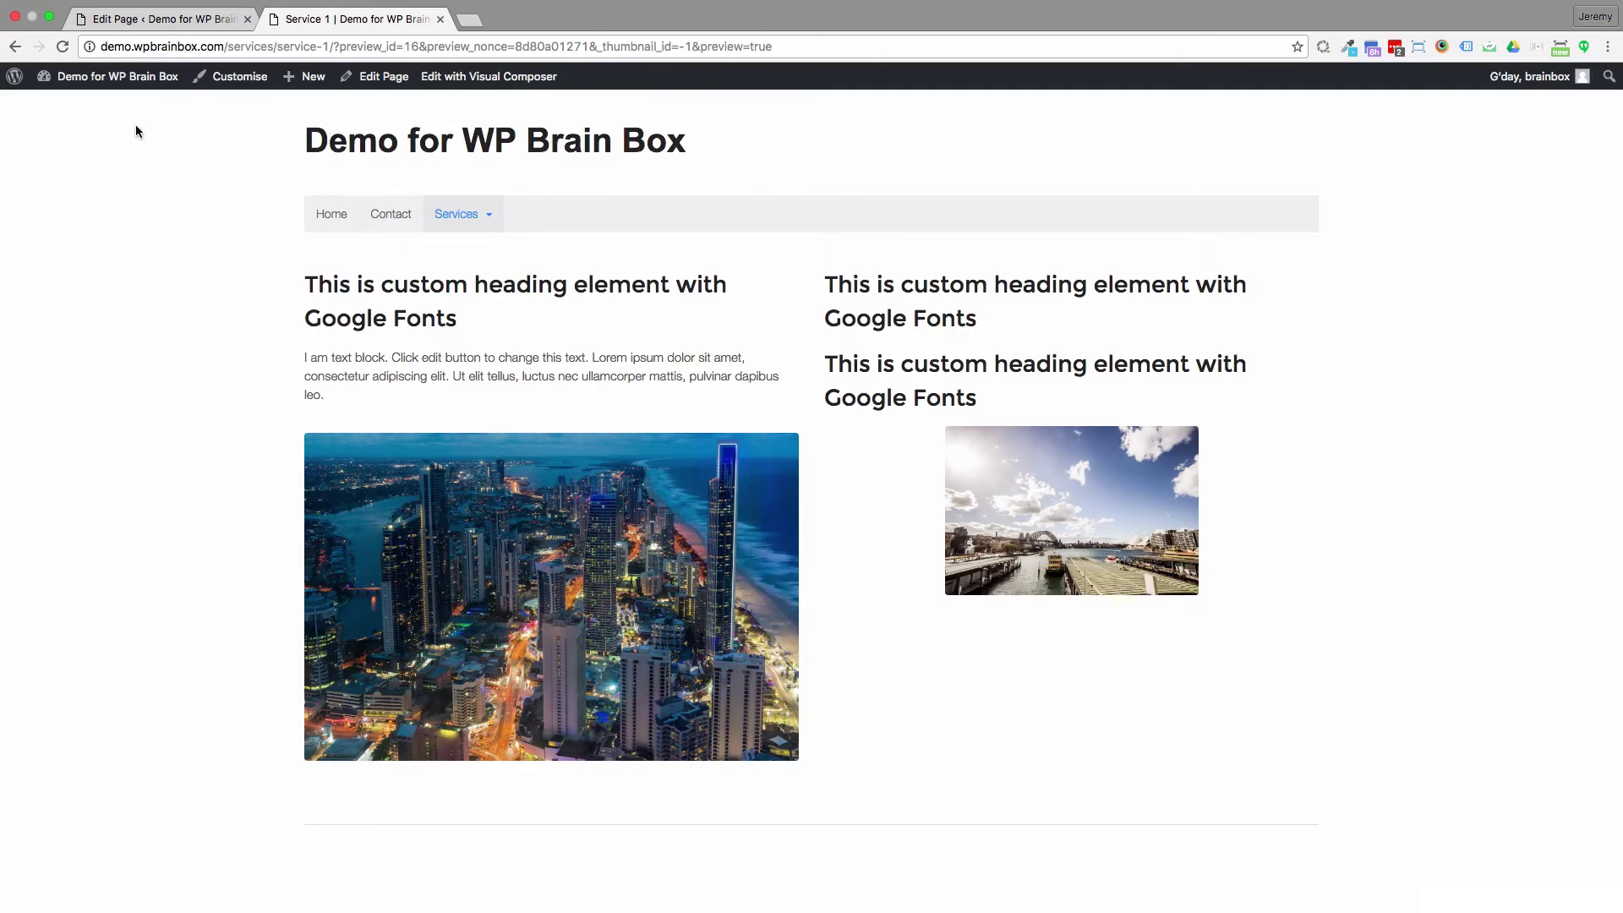
# Step: Return to the editor via the preview's admin bar and close the duplicate editor tab
pyautogui.click(154, 19)
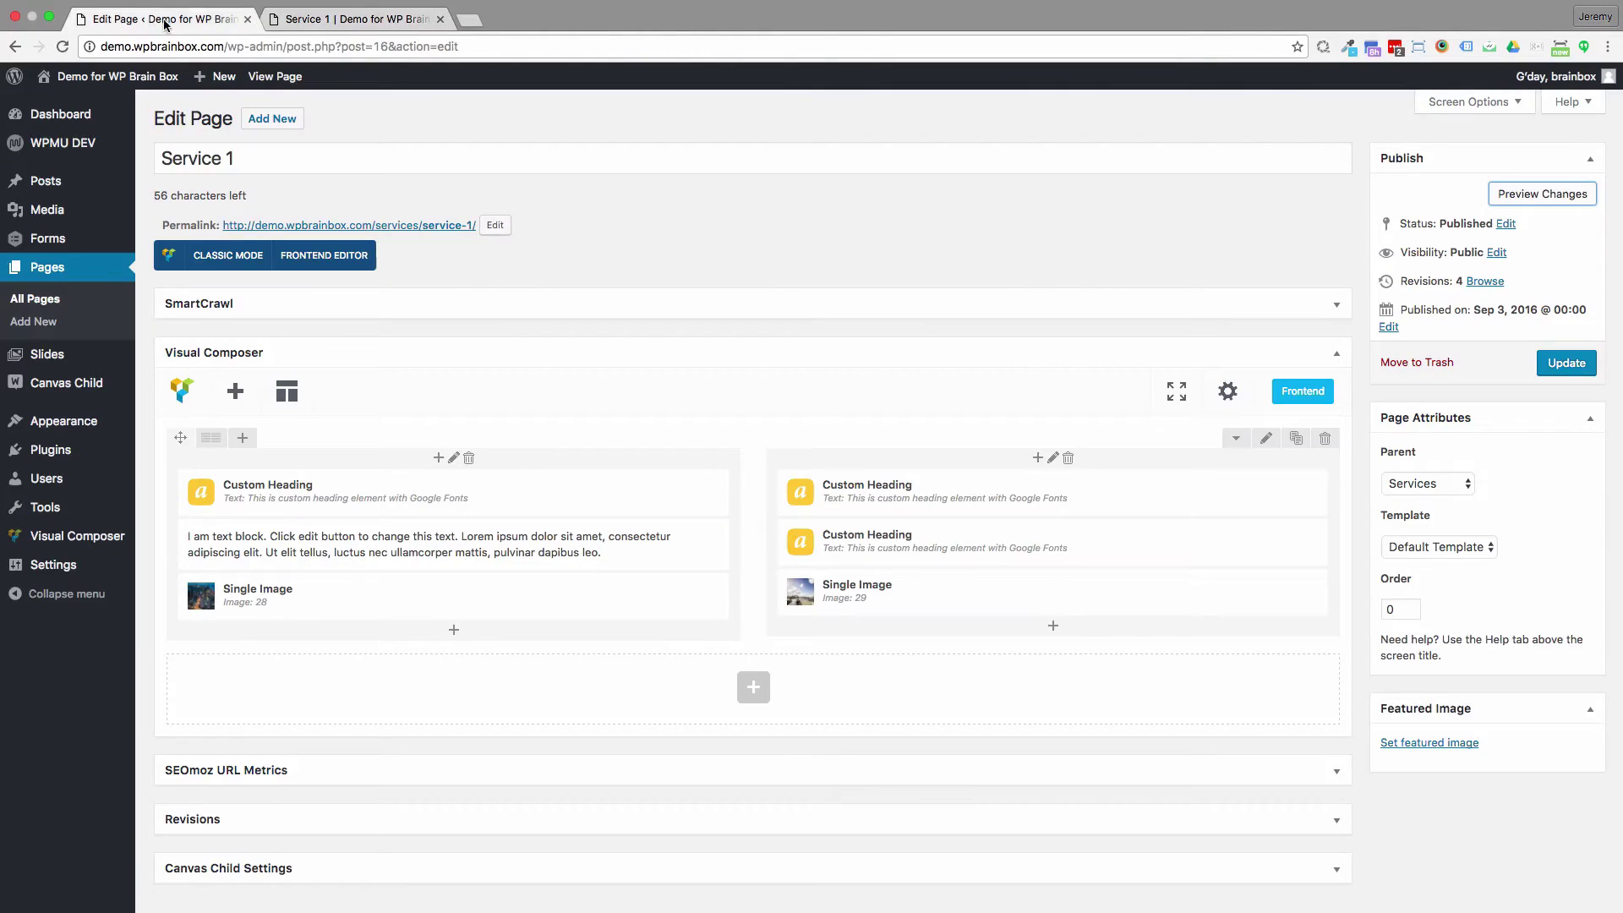
pyautogui.click(299, 23)
pyautogui.click(388, 78)
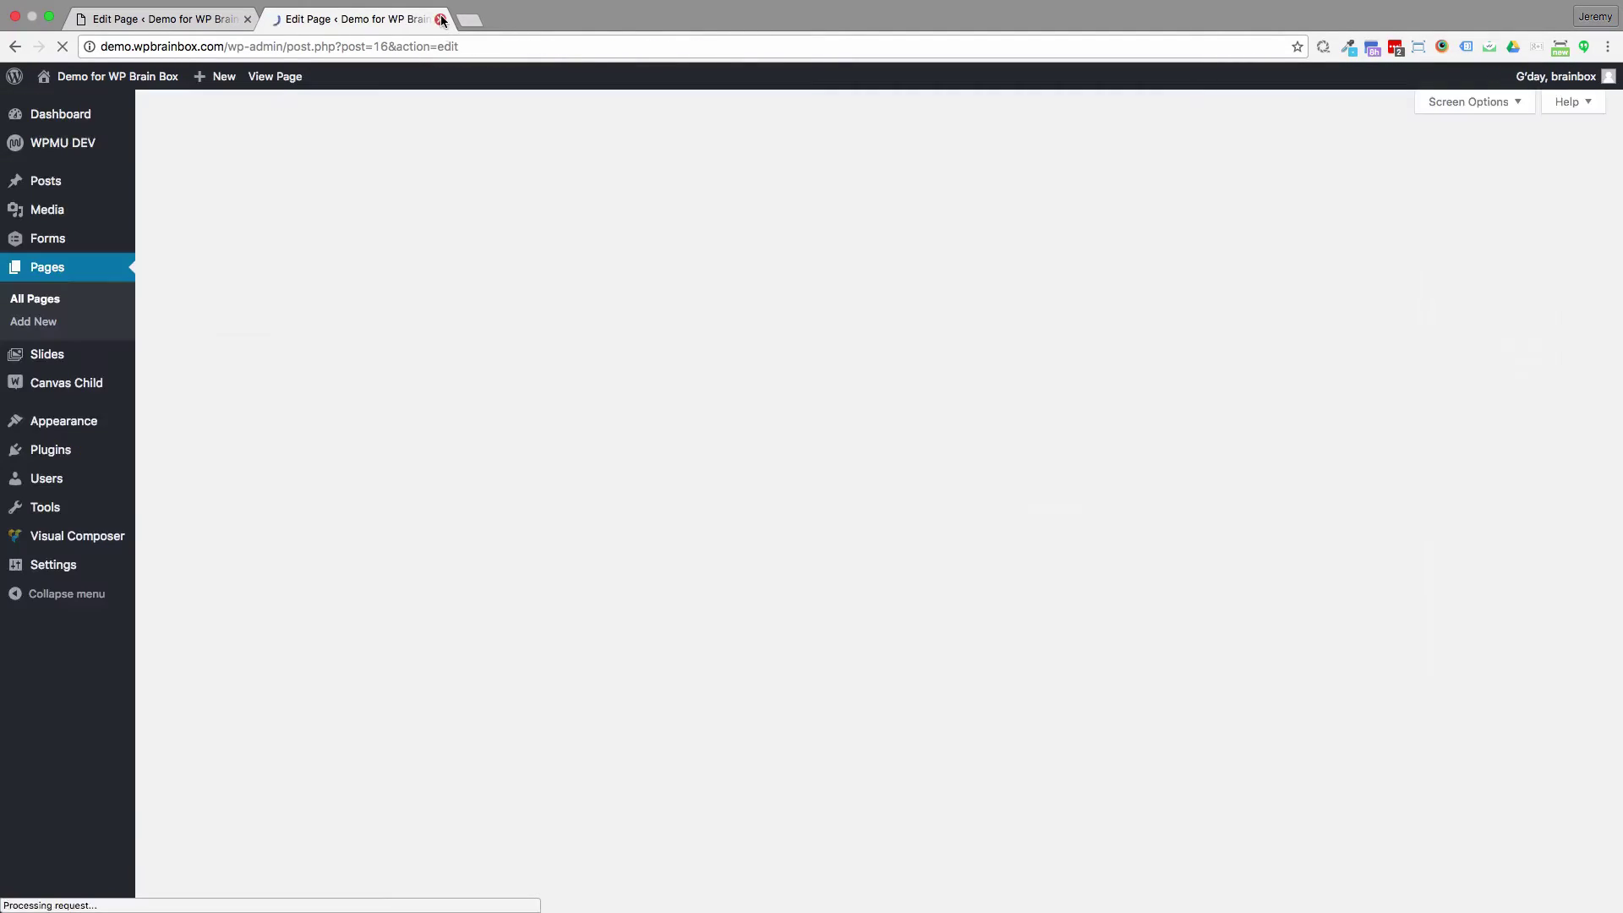
pyautogui.click(442, 19)
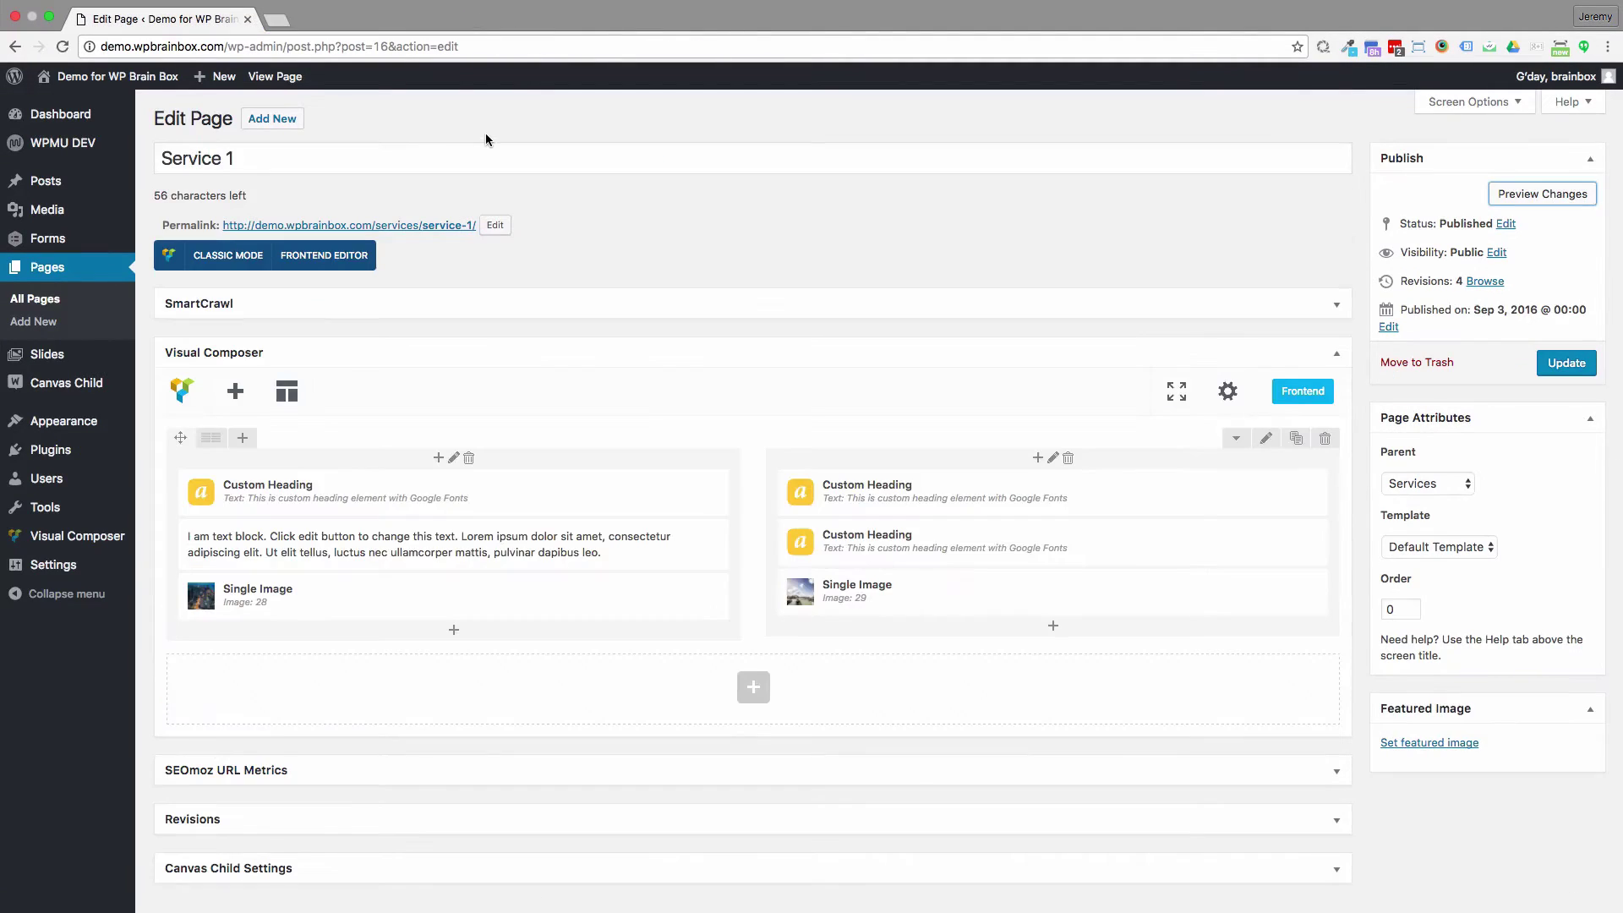
pyautogui.moveTo(452, 615)
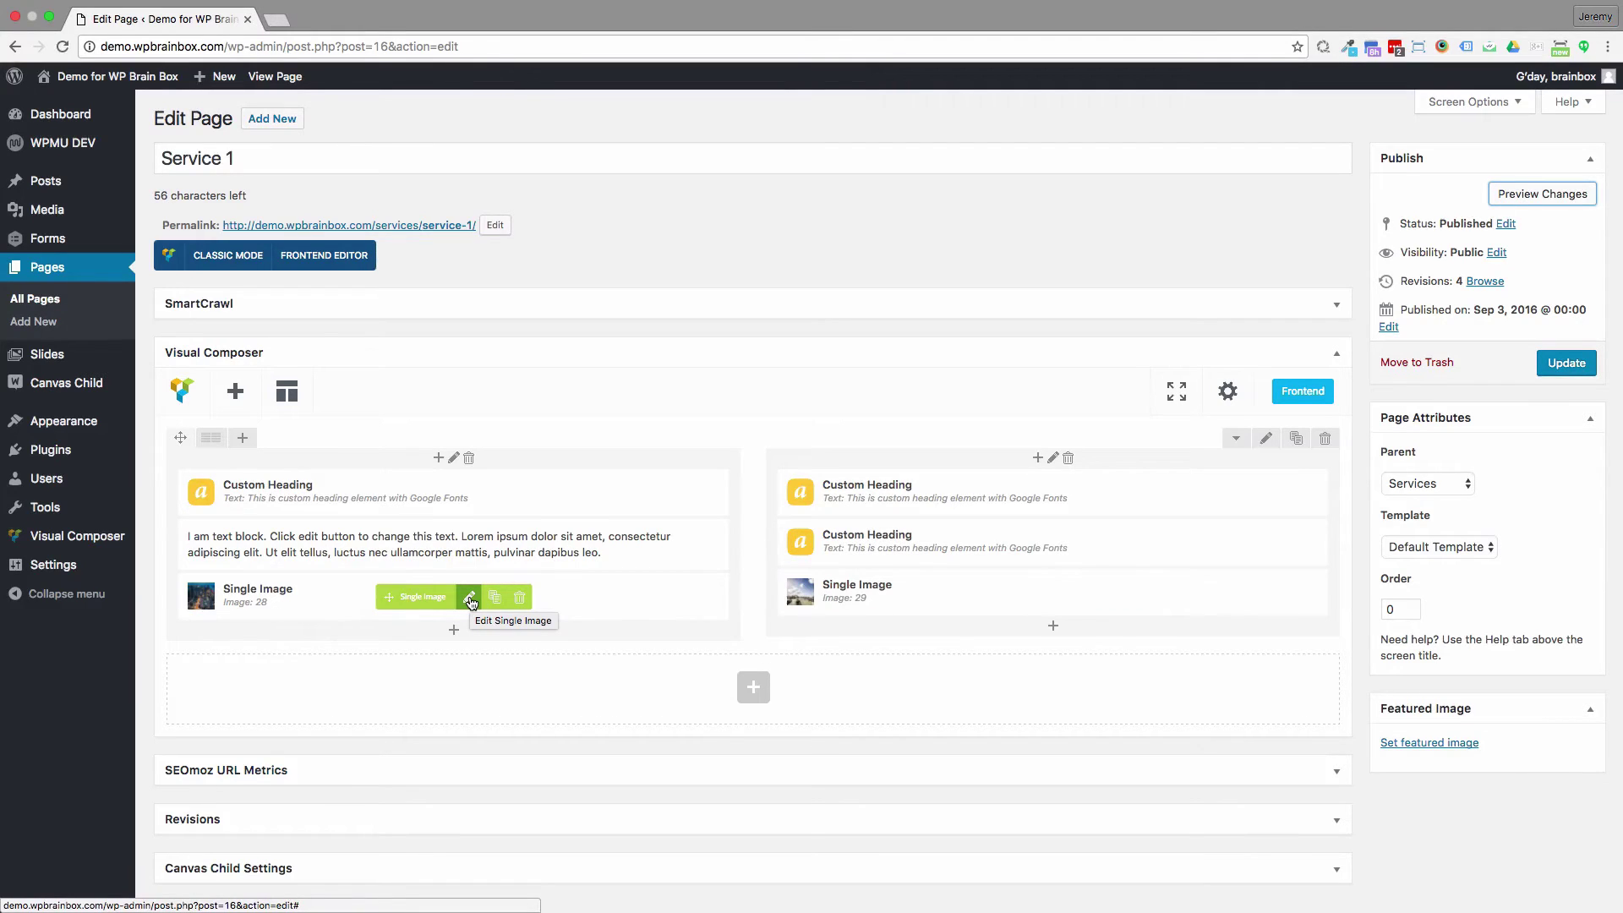
# Step: Replace the left city image's size 'large' with 500x200 and save it
pyautogui.click(471, 600)
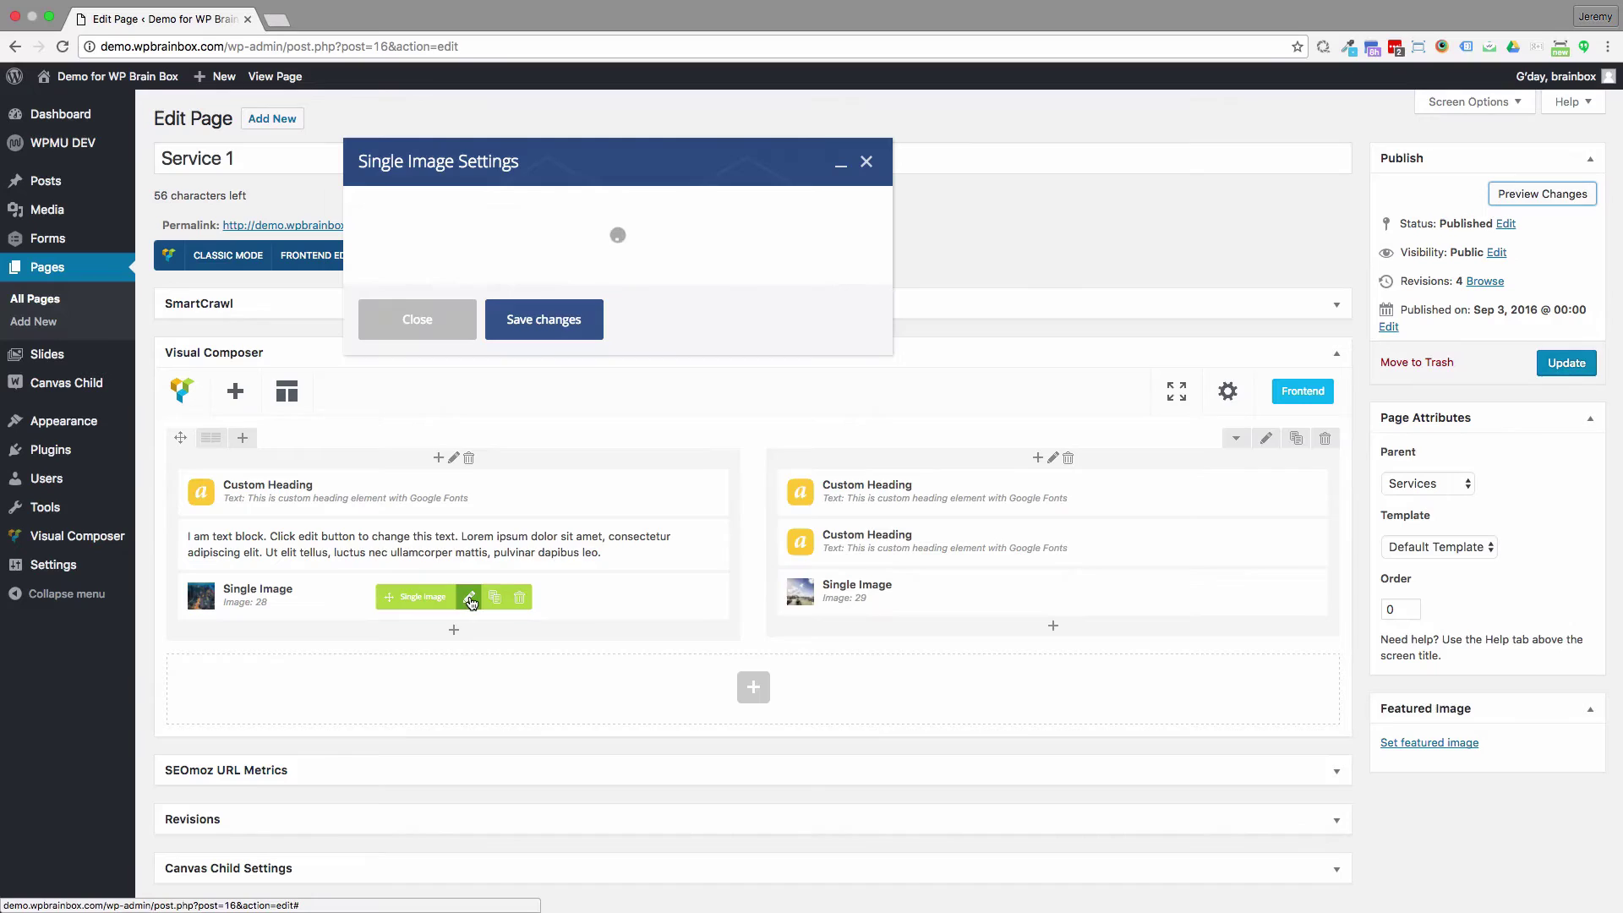
pyautogui.moveTo(394, 566); pyautogui.dragTo(342, 566)
pyautogui.click(473, 571)
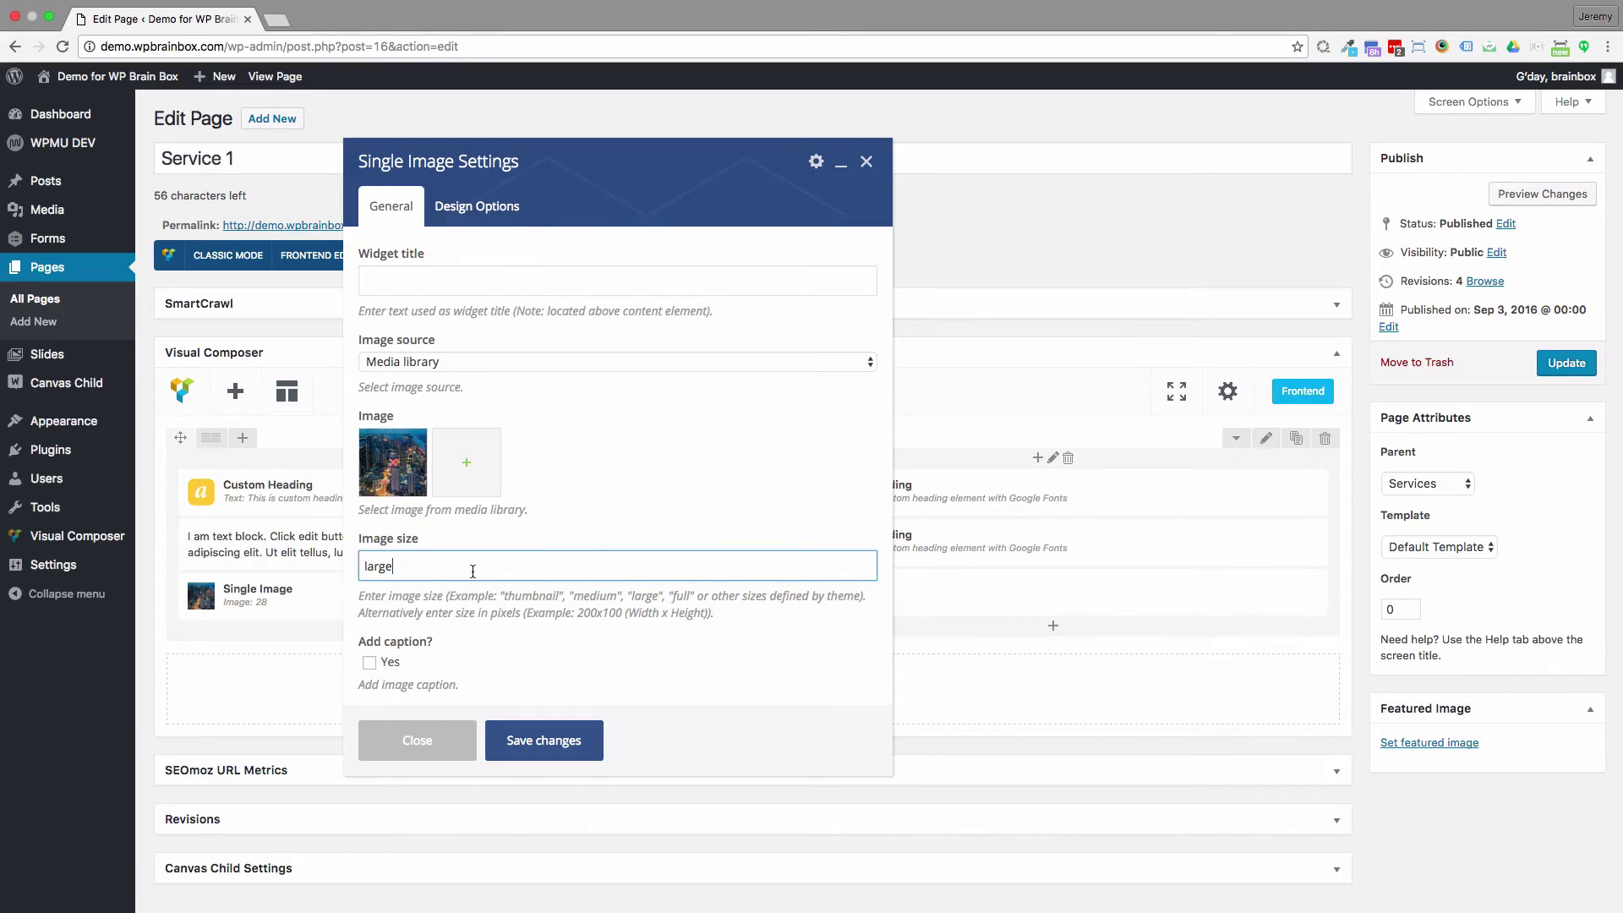
pyautogui.press('BackSpace')
pyautogui.press('BackSpace')
pyautogui.press('BackSpace')
pyautogui.press('BackSpace')
pyautogui.press('BackSpace')
pyautogui.write('500x200')
pyautogui.click(557, 741)
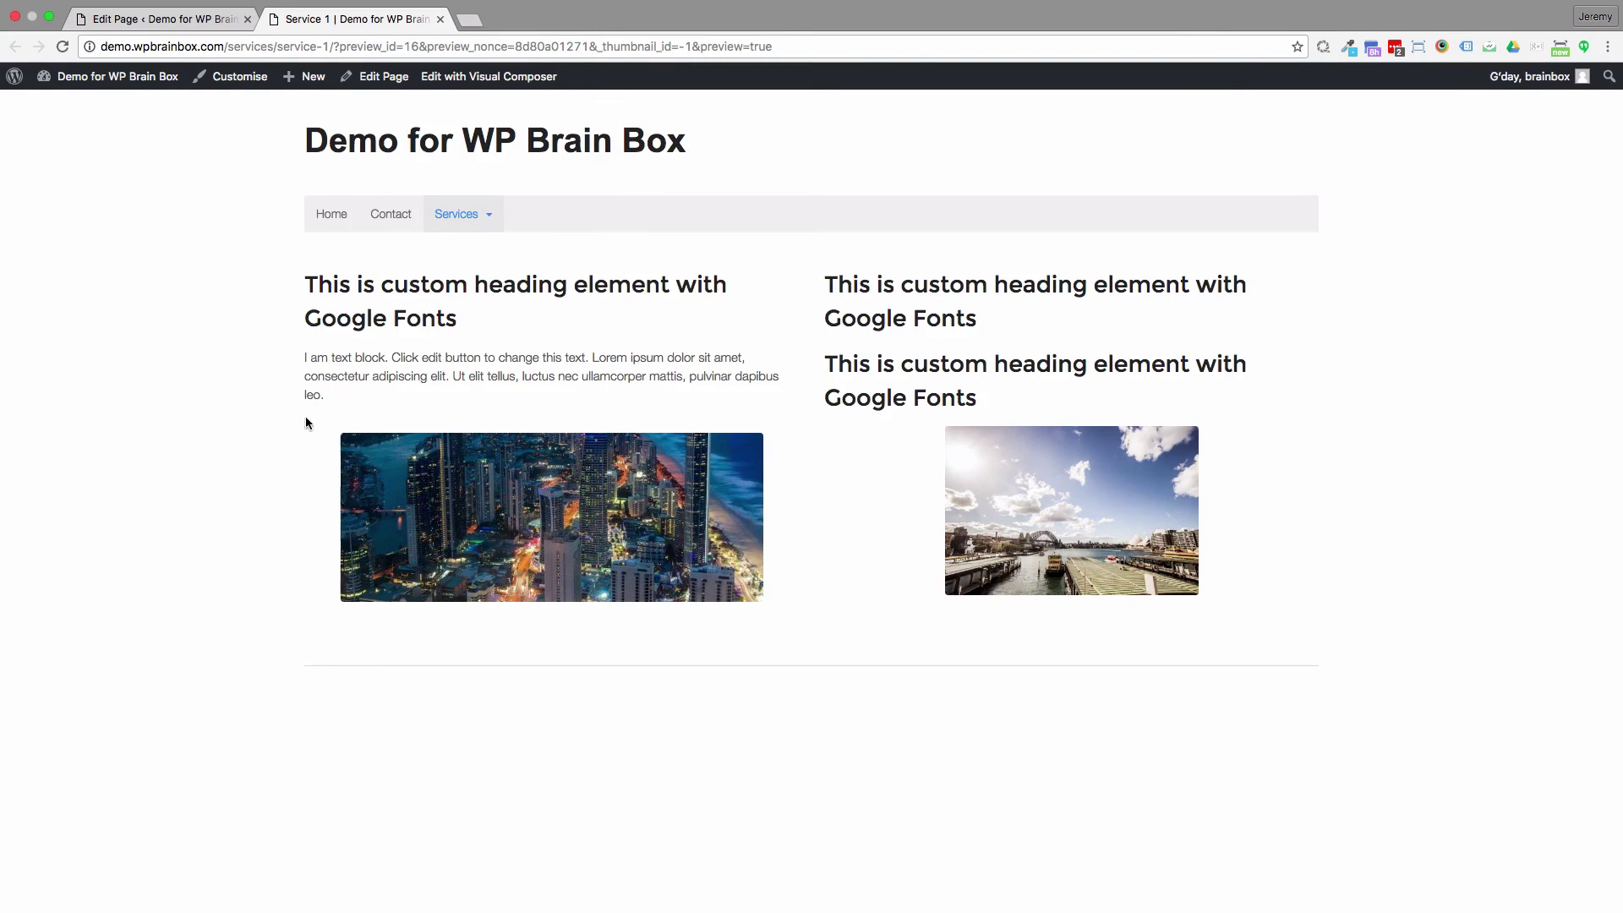
# Step: Close the preview and review the left image's 500x200 size and its named-size hint
pyautogui.press('super+w')
pyautogui.click(471, 598)
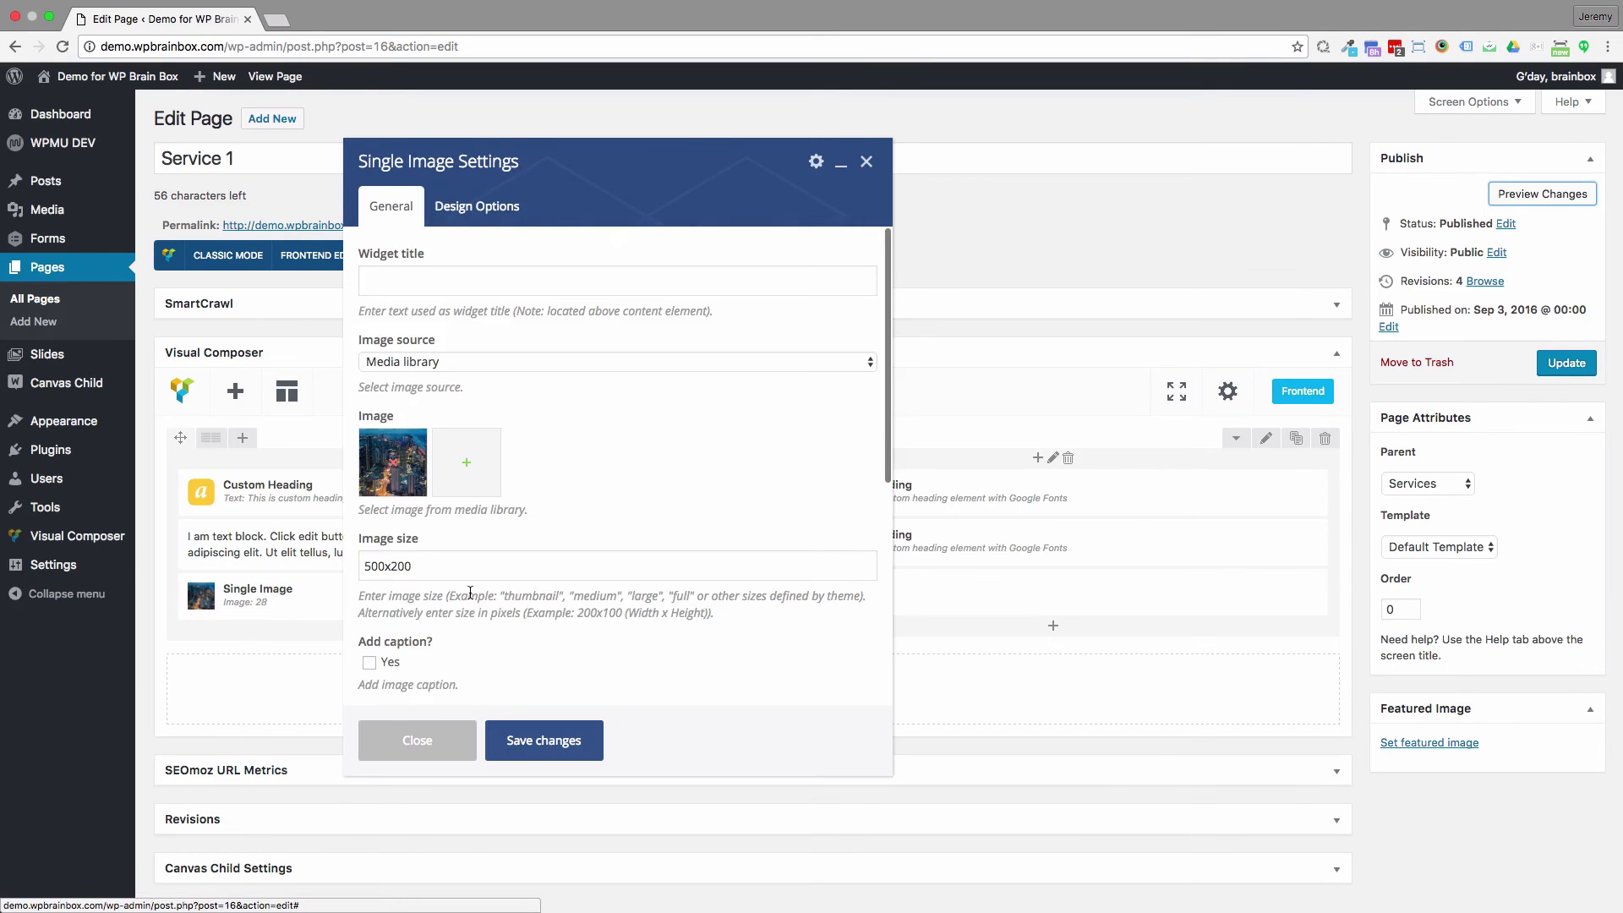
pyautogui.doubleClick(477, 562)
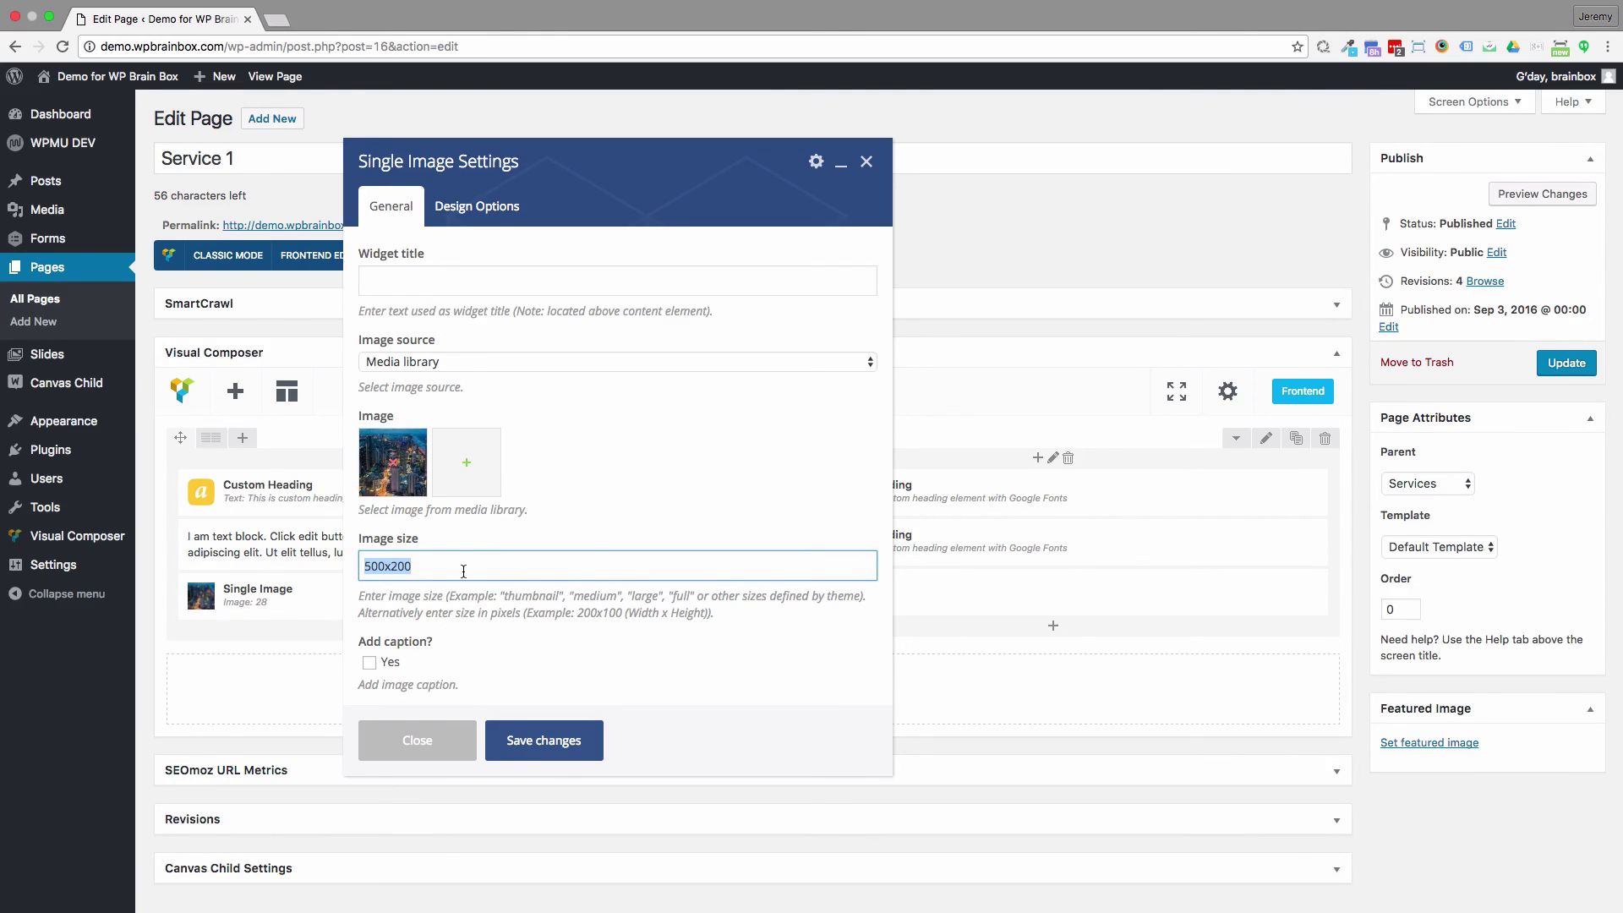
pyautogui.moveTo(503, 596); pyautogui.dragTo(692, 596)
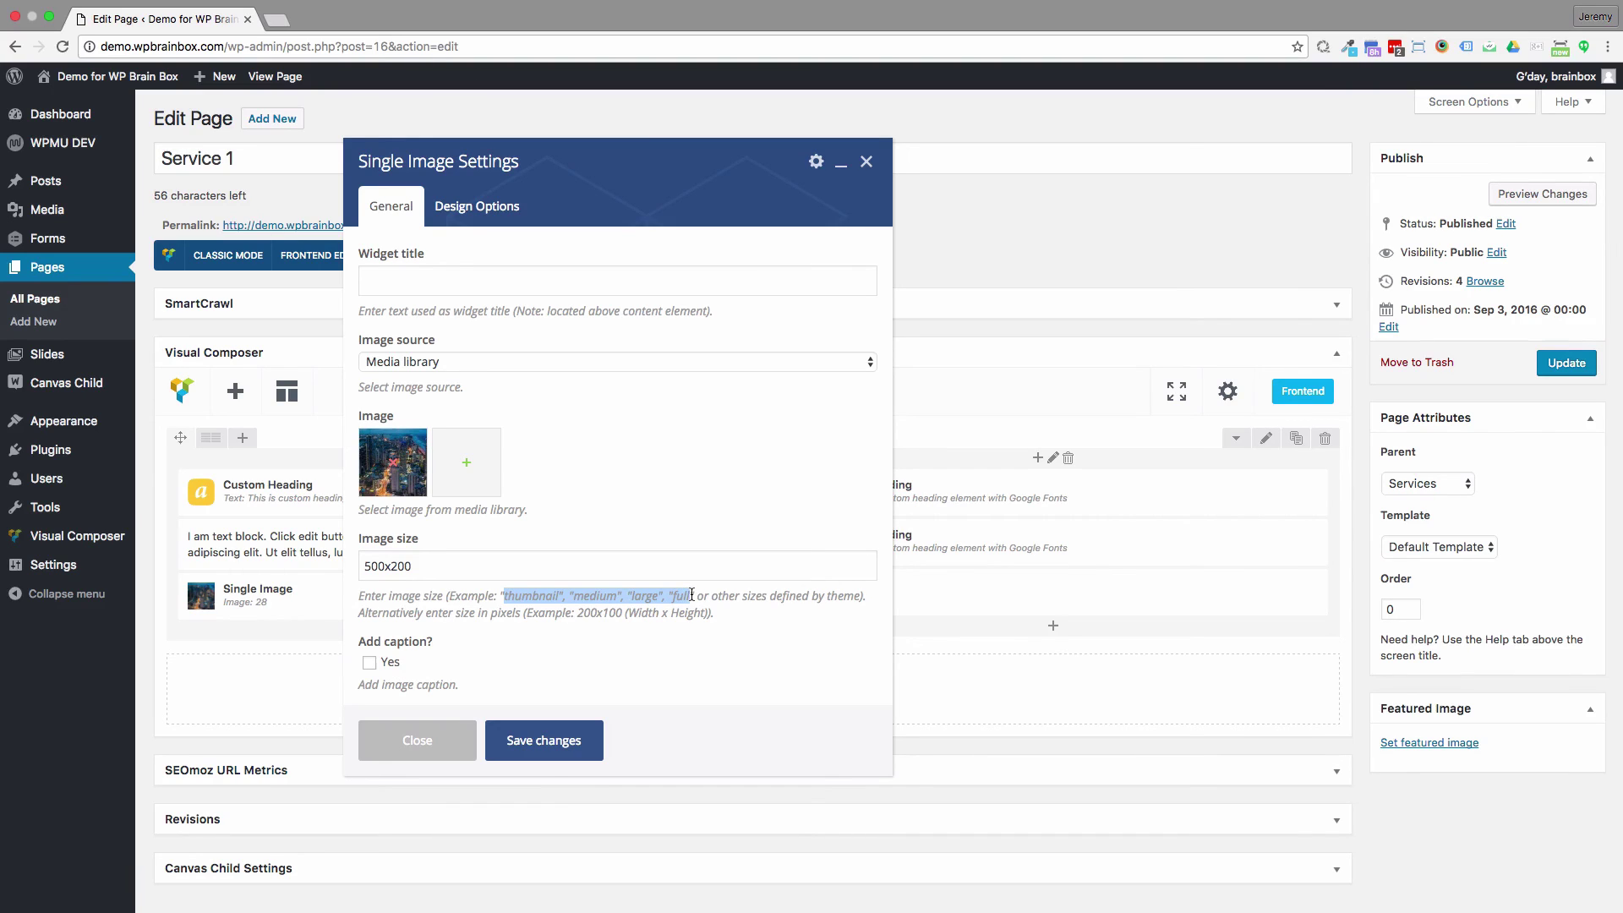